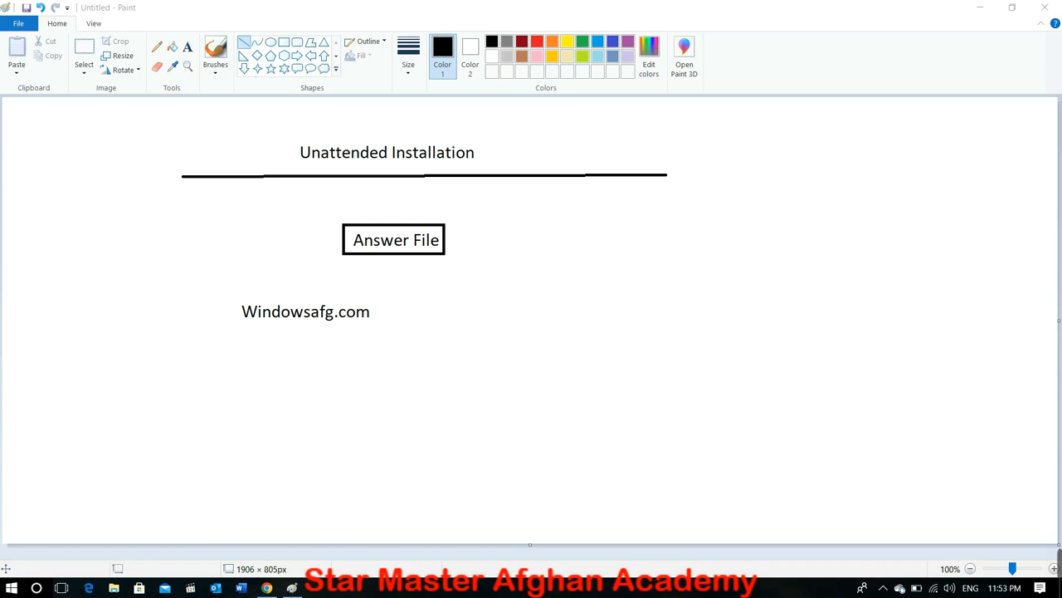
# Step: Close the Paint drawing without saving it and switch to Chrome
pyautogui.click(1047, 10)
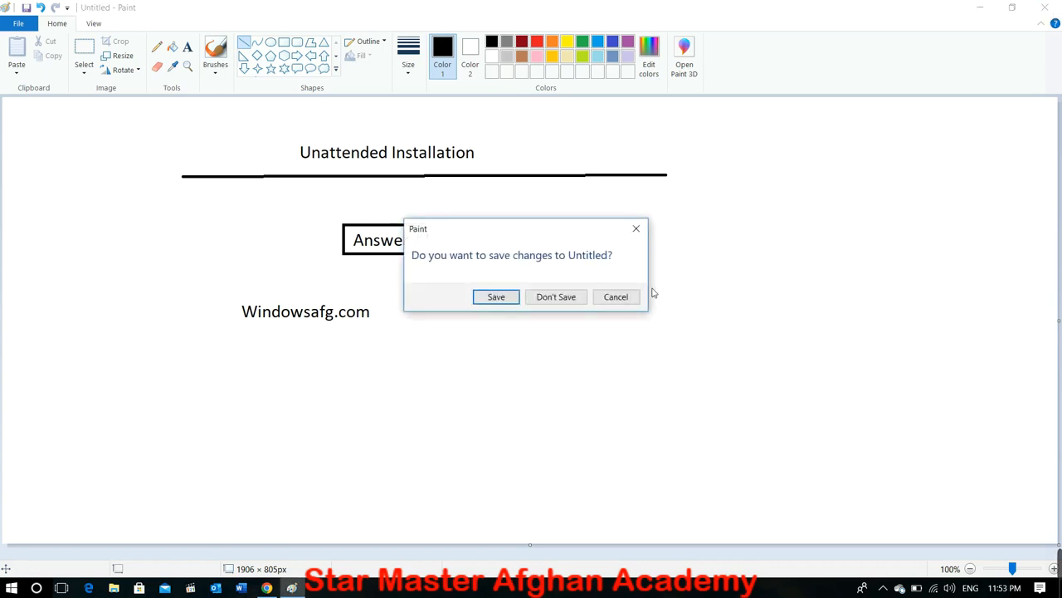
pyautogui.click(556, 297)
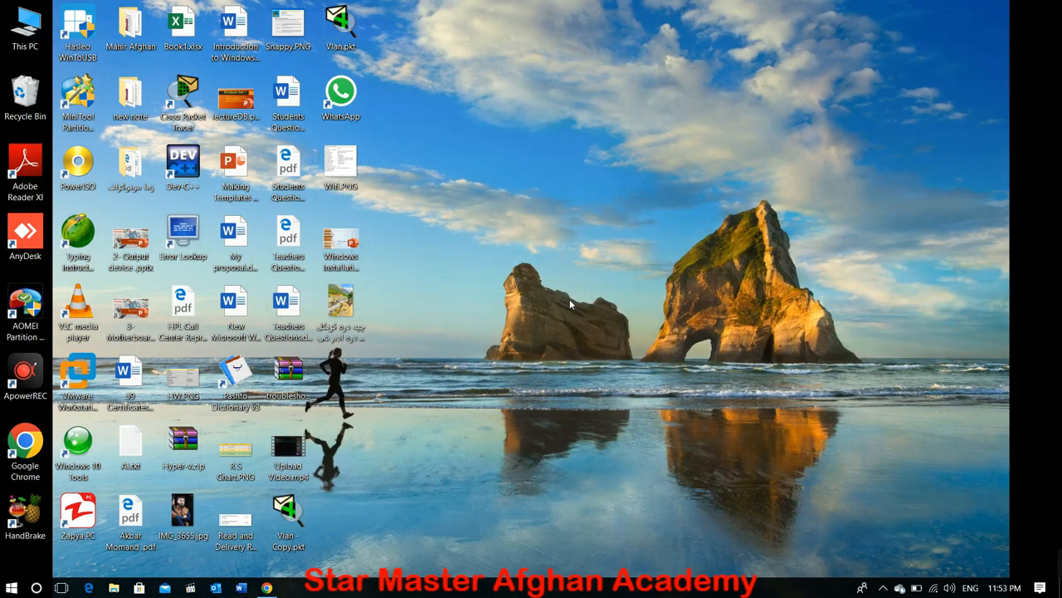
pyautogui.click(267, 587)
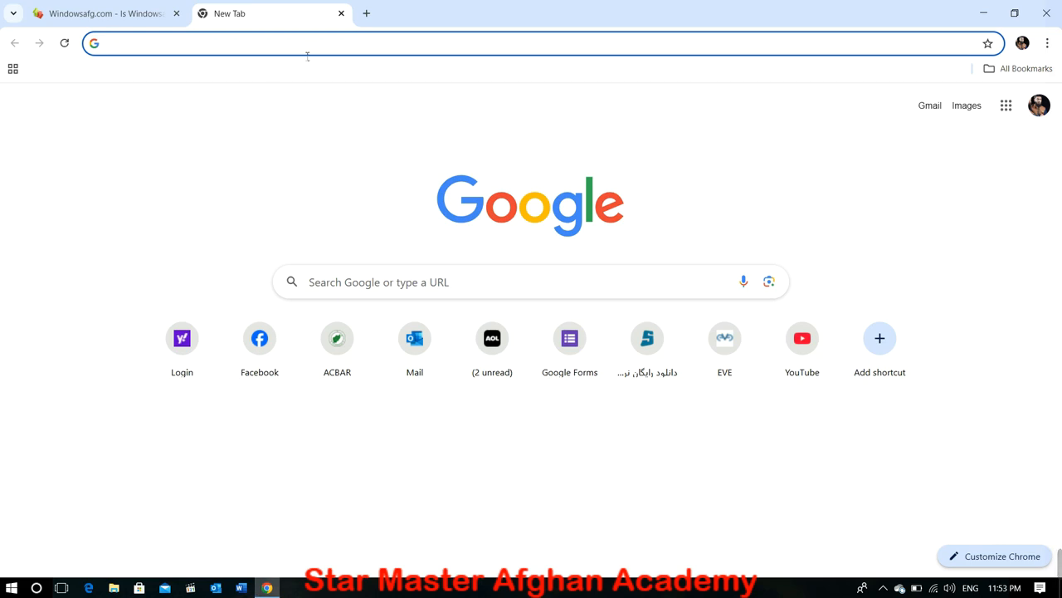
# Step: Search Google for "windows answer file generator"
pyautogui.click(308, 52)
pyautogui.write('windows ')
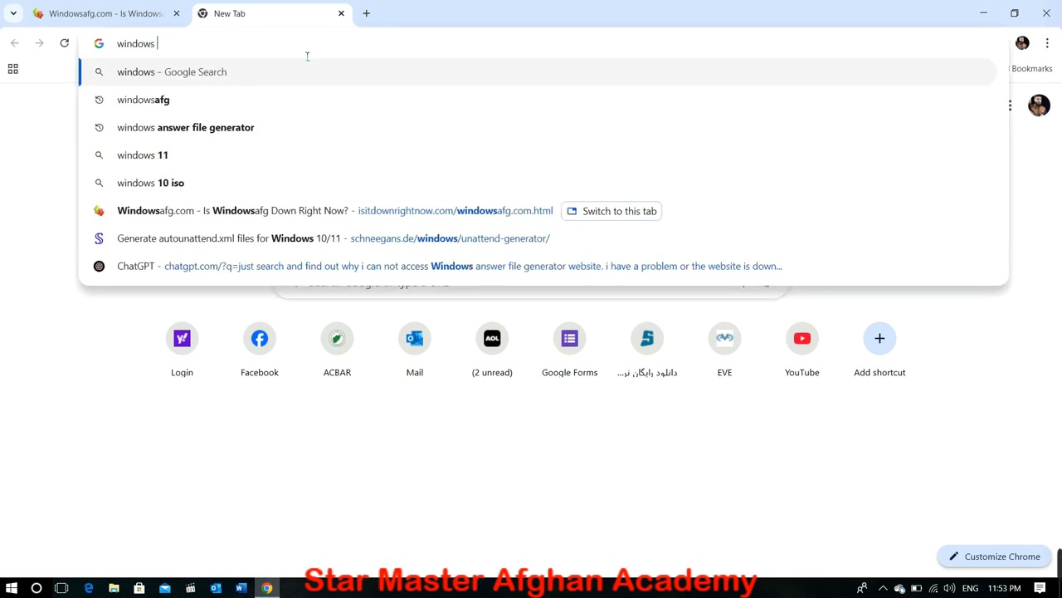
pyautogui.write('ans')
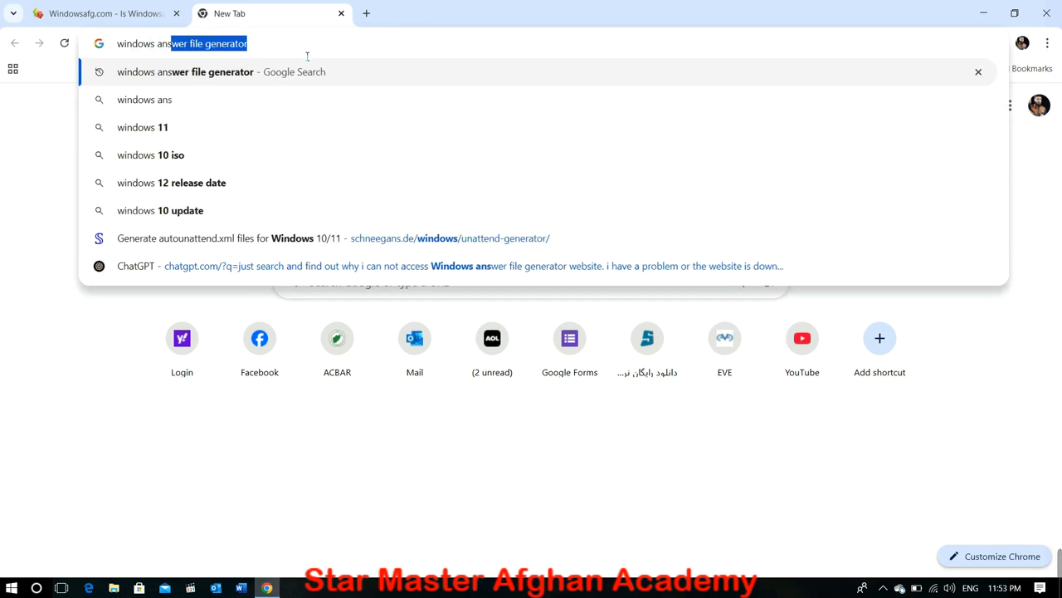
pyautogui.write('wer file genertor')
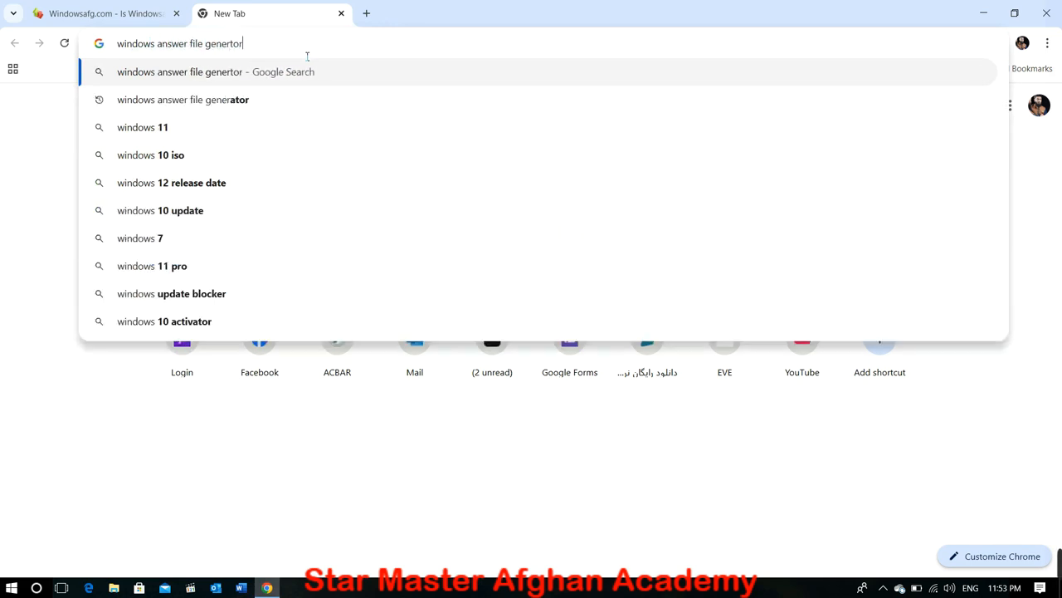
pyautogui.press('Return')
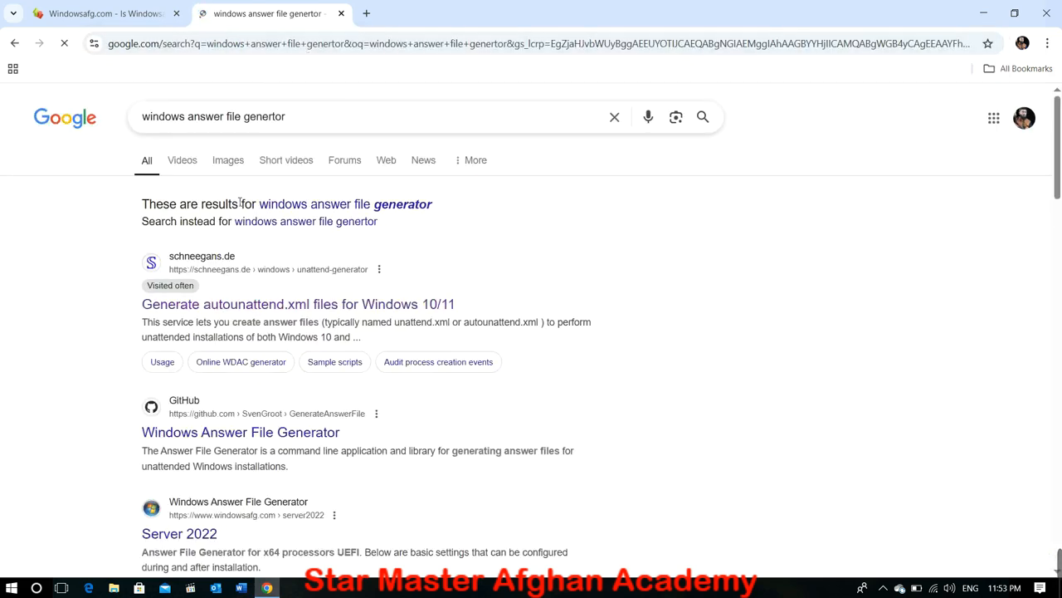
pyautogui.click(340, 205)
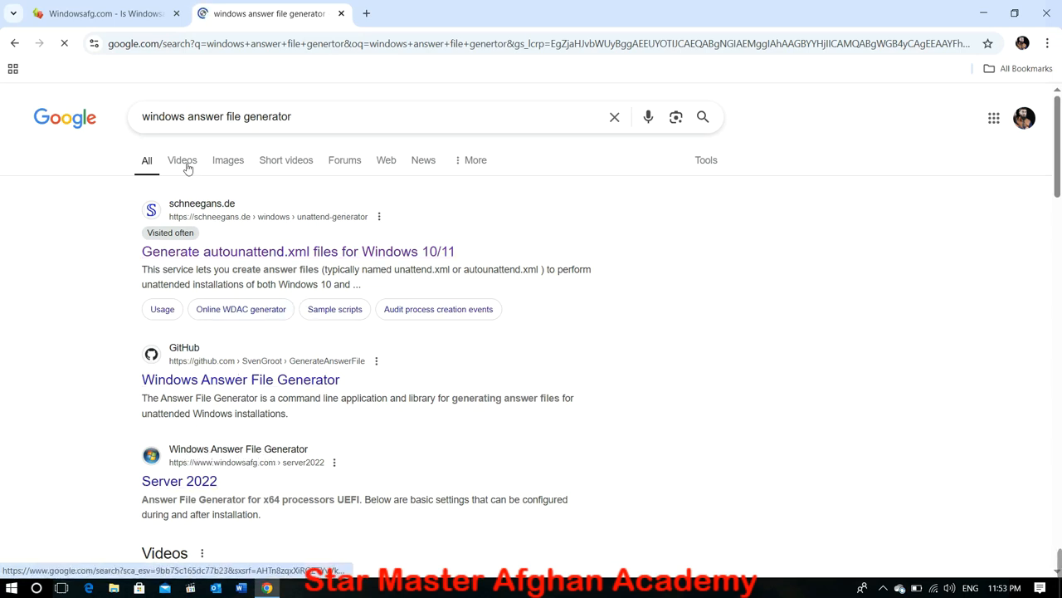
# Step: Check the Windowsafg.com server status page, and open the schneegans.de autounattend.xml generator from the search results
pyautogui.click(136, 23)
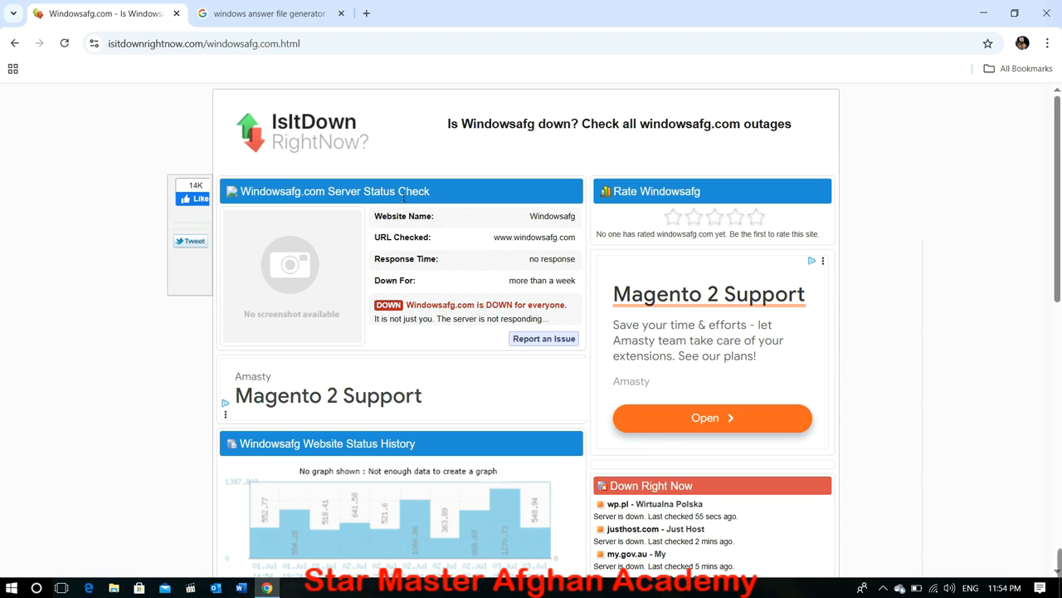
pyautogui.click(289, 14)
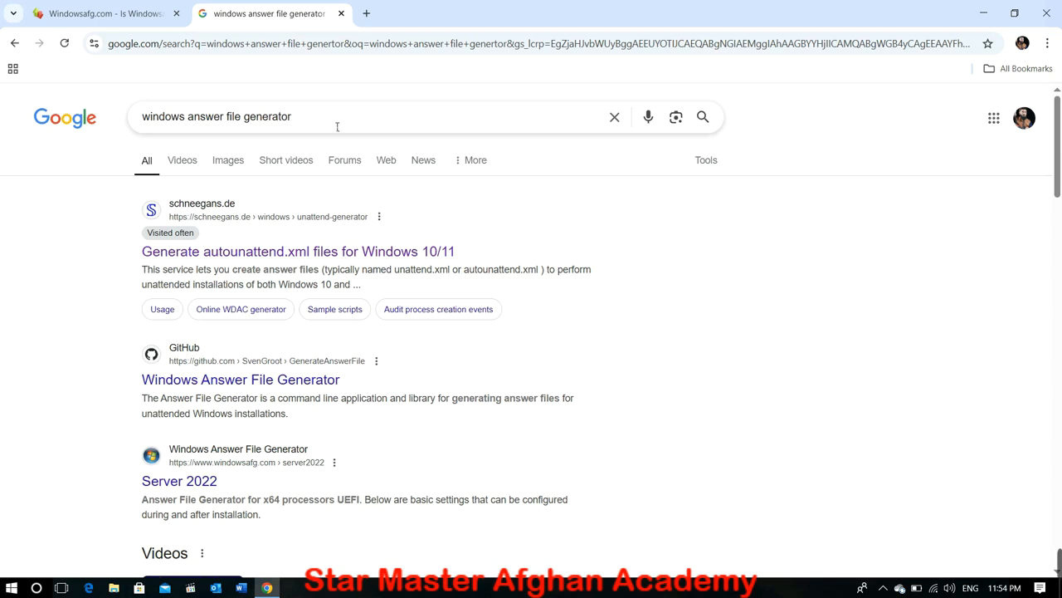
pyautogui.click(301, 251)
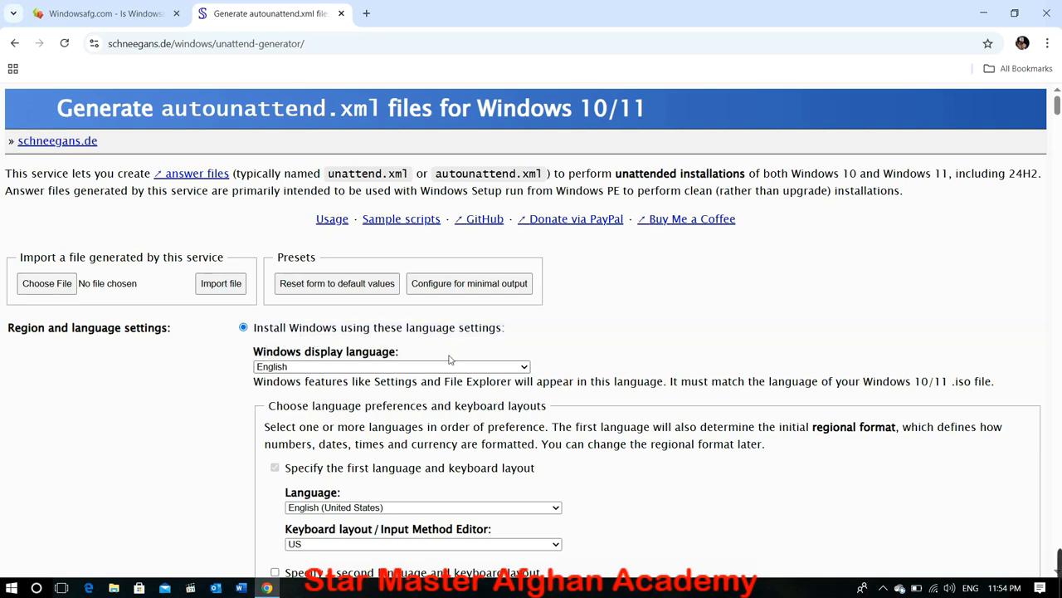
# Step: Choose English as the Windows display language and Afghanistan as the home location
pyautogui.click(324, 368)
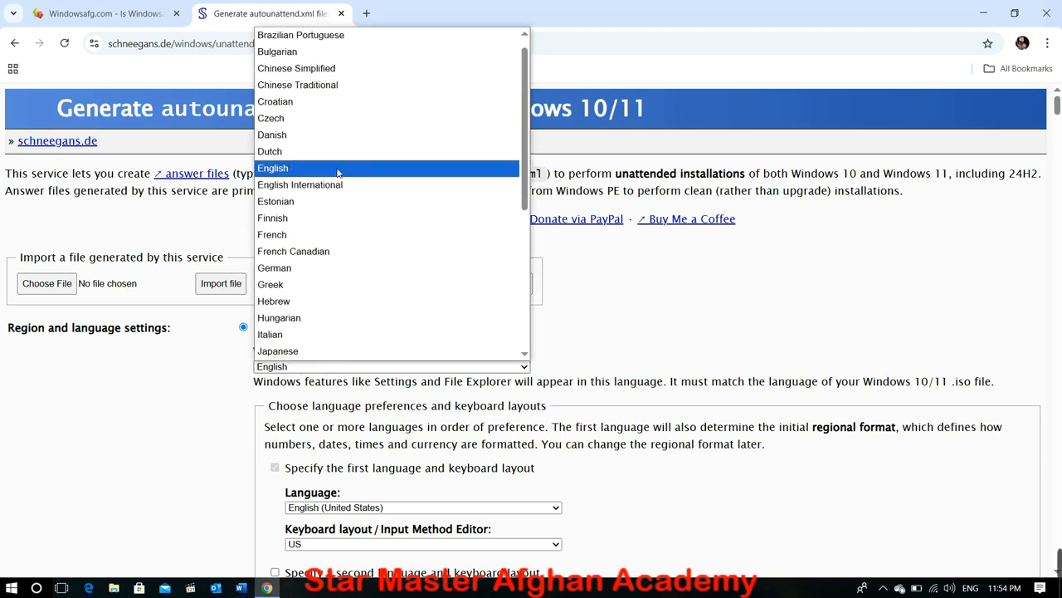
pyautogui.click(340, 170)
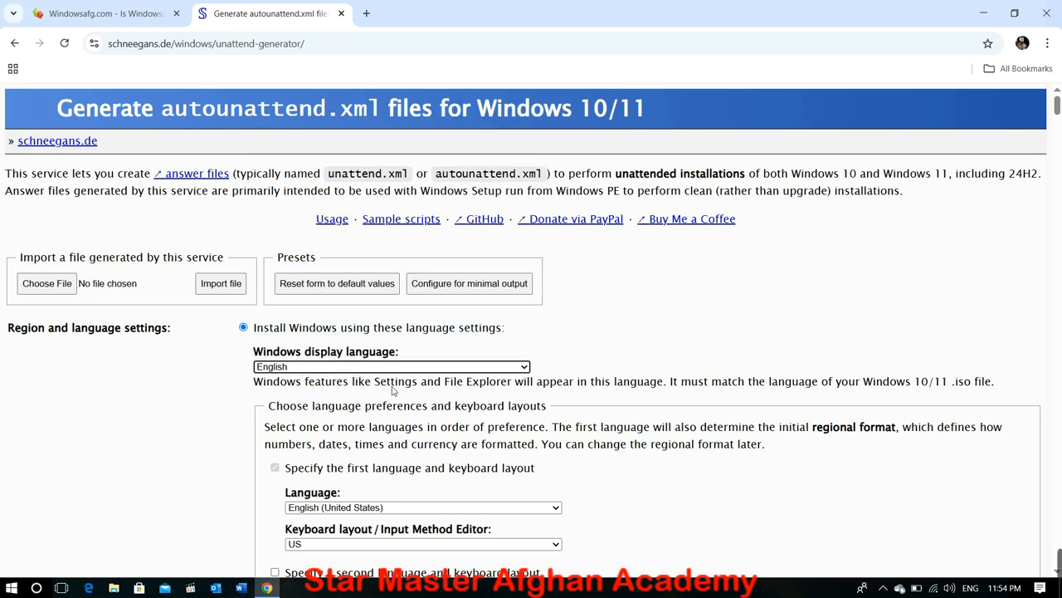
pyautogui.scroll(-1, 393, 390)
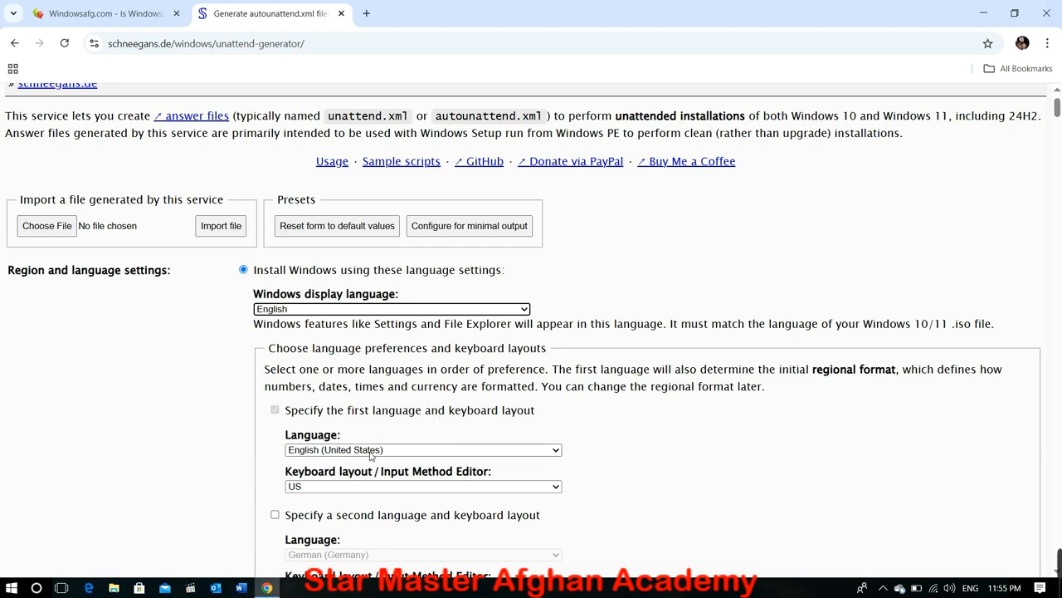
pyautogui.scroll(-1, 382, 455)
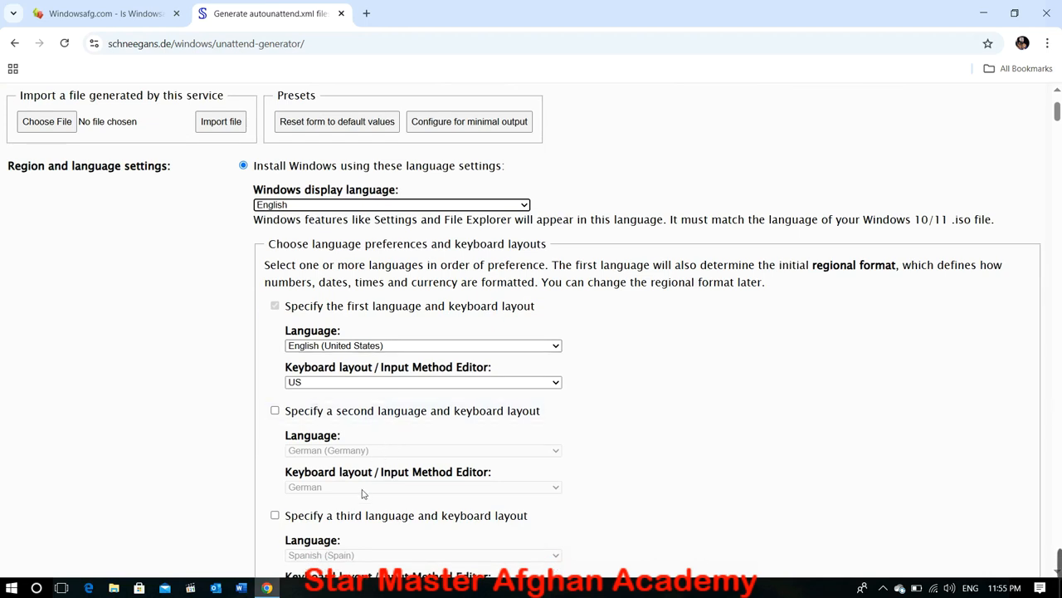
pyautogui.scroll(-1, 362, 494)
pyautogui.scroll(-1, 361, 494)
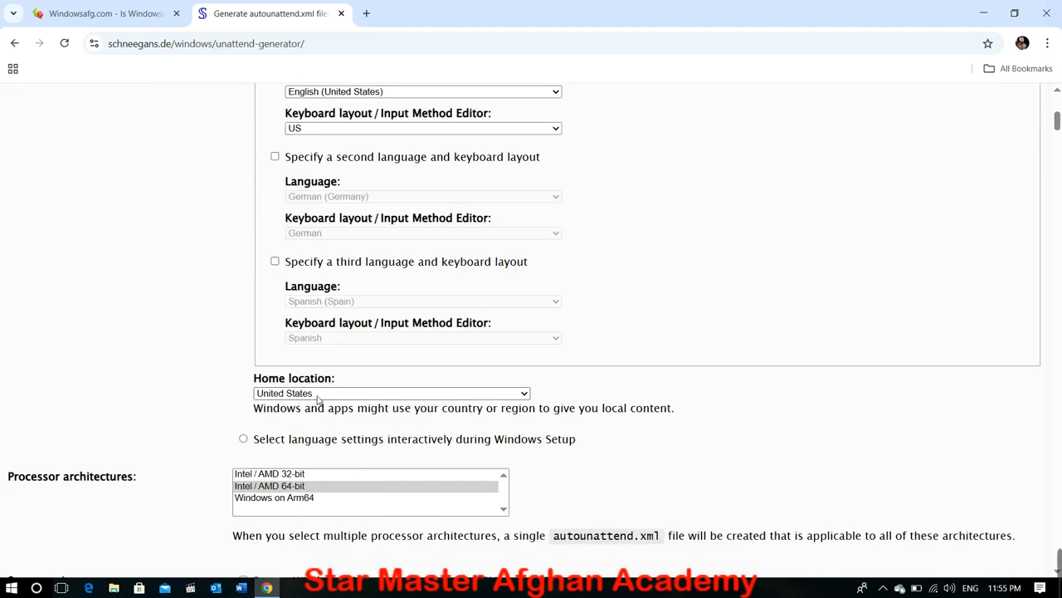
pyautogui.click(351, 395)
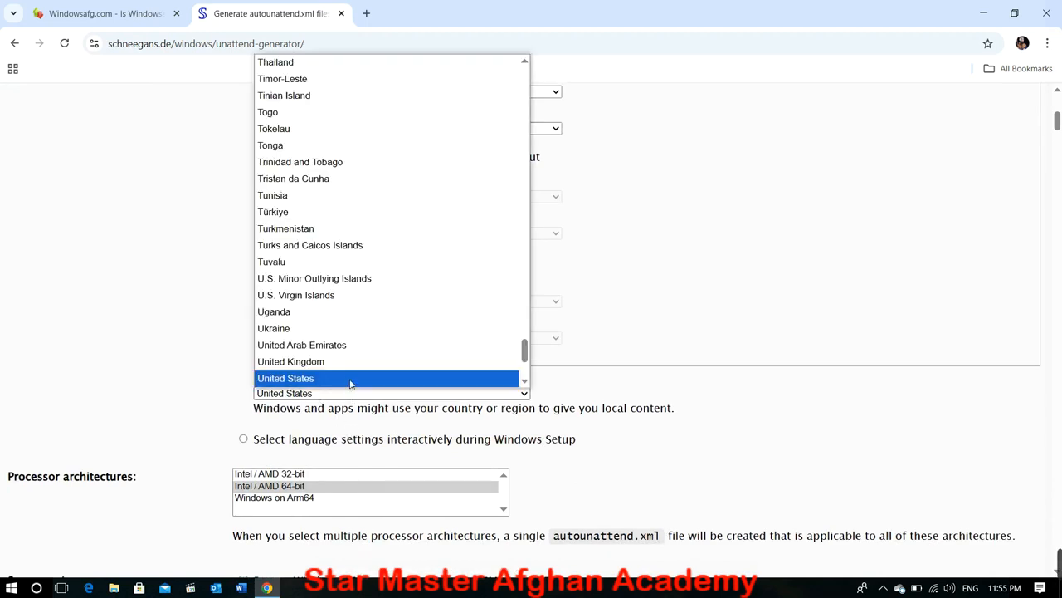
pyautogui.press('a')
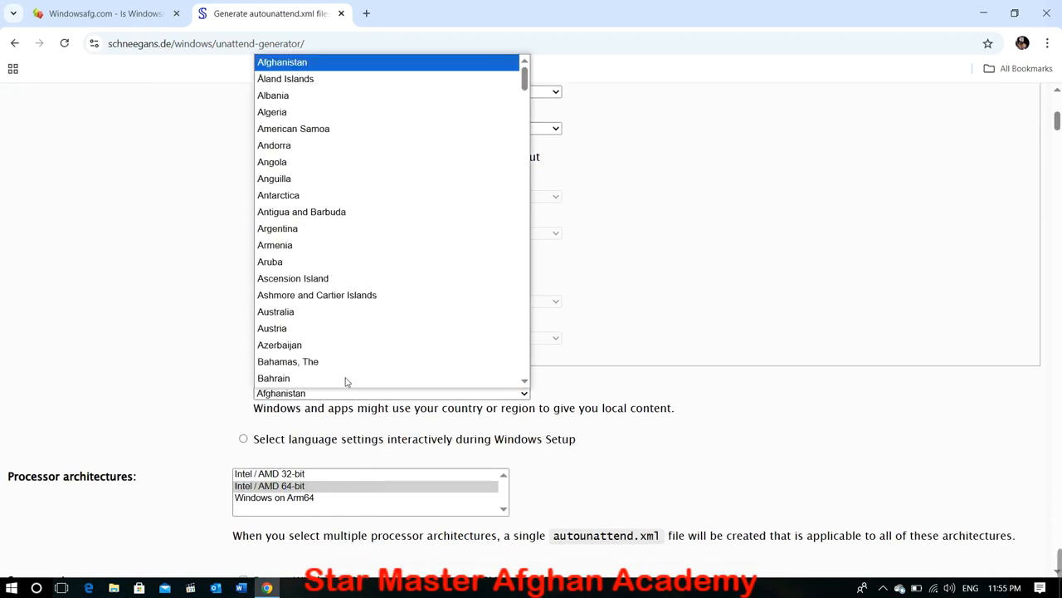
pyautogui.press('Return')
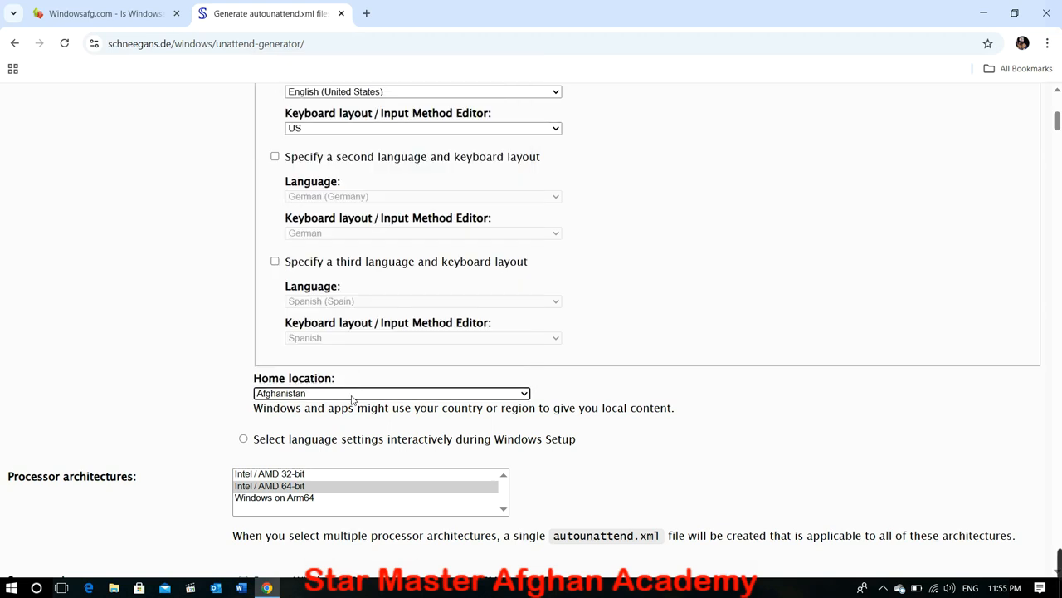
# Step: Select Intel/AMD 64-bit as the only processor architecture for the answer file
pyautogui.scroll(-1, 351, 398)
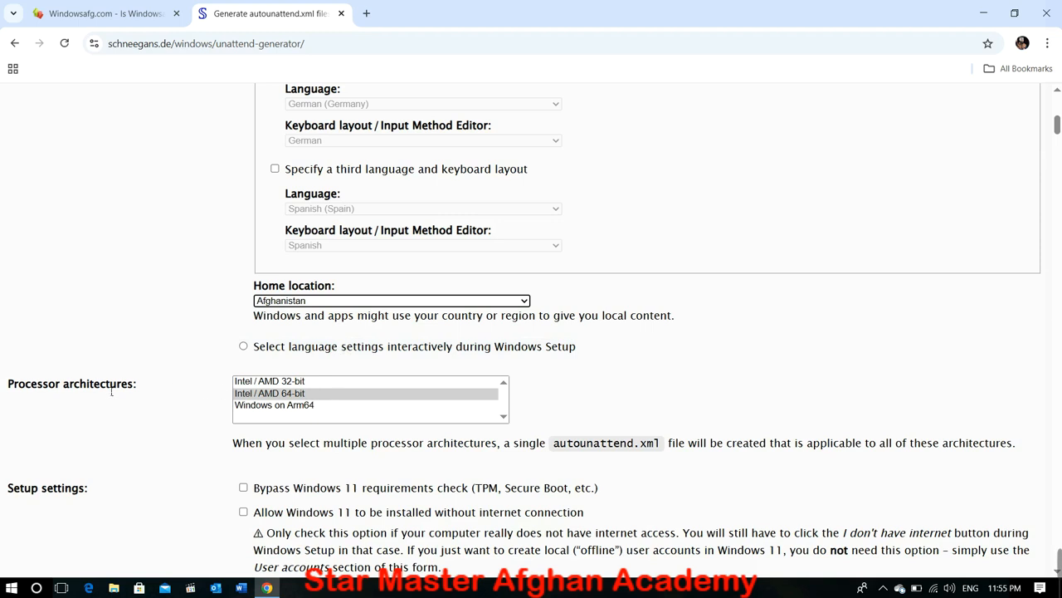
pyautogui.click(288, 393)
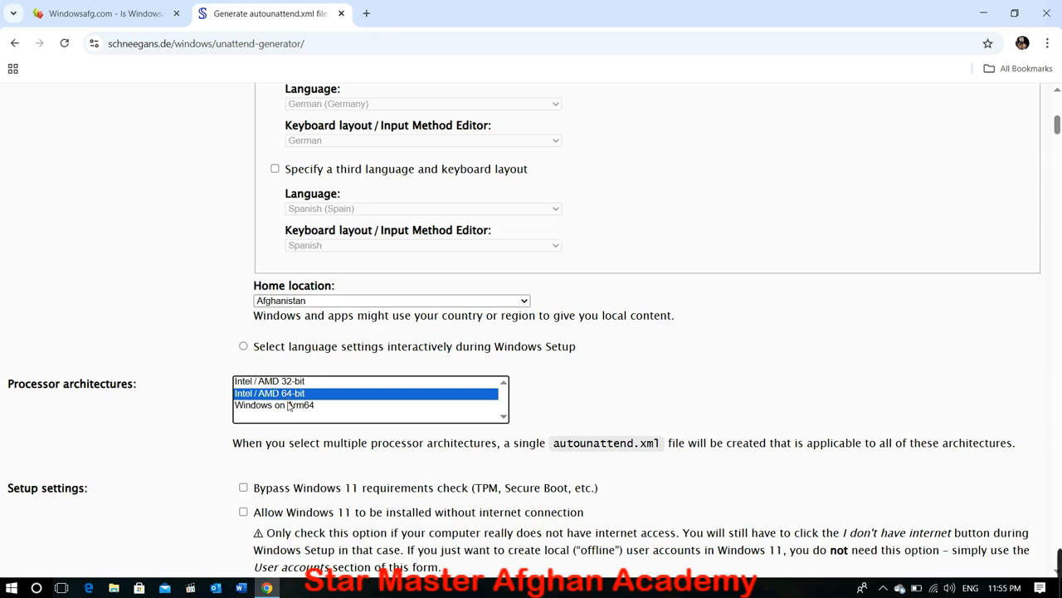
pyautogui.click(289, 405)
pyautogui.click(292, 382)
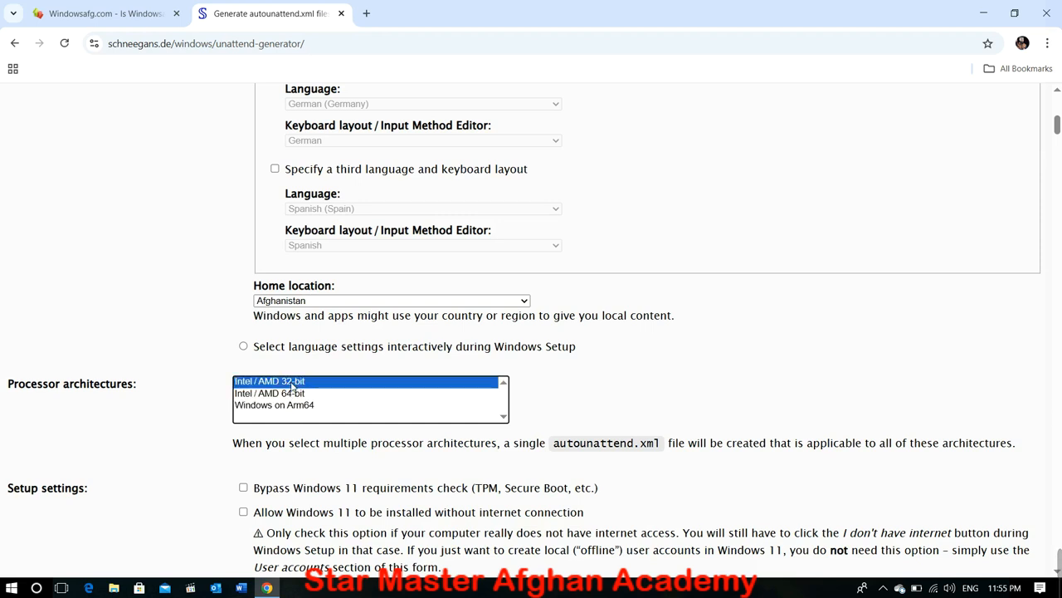
pyautogui.click(291, 394)
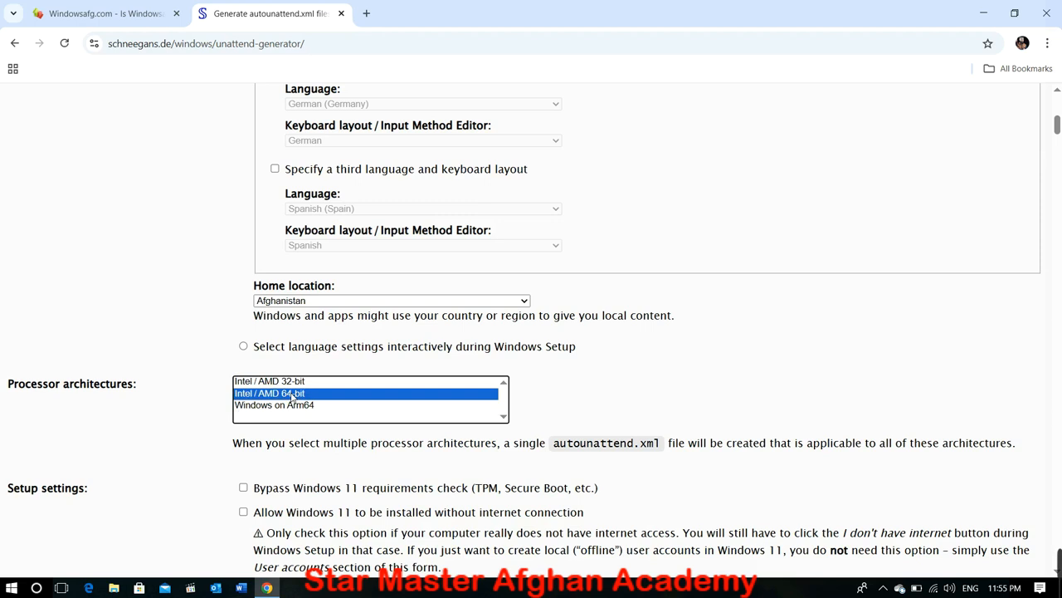
# Step: Enable bypassing the Windows 11 requirements check and allow Windows 11 to be installed without an internet connection
pyautogui.scroll(-1, 347, 446)
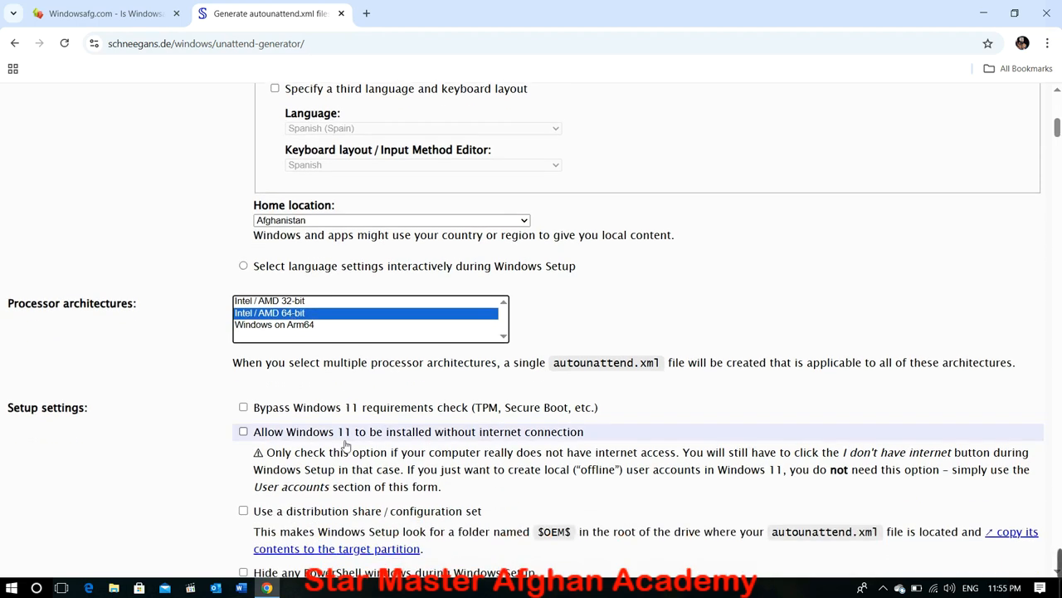
pyautogui.scroll(-1, 346, 447)
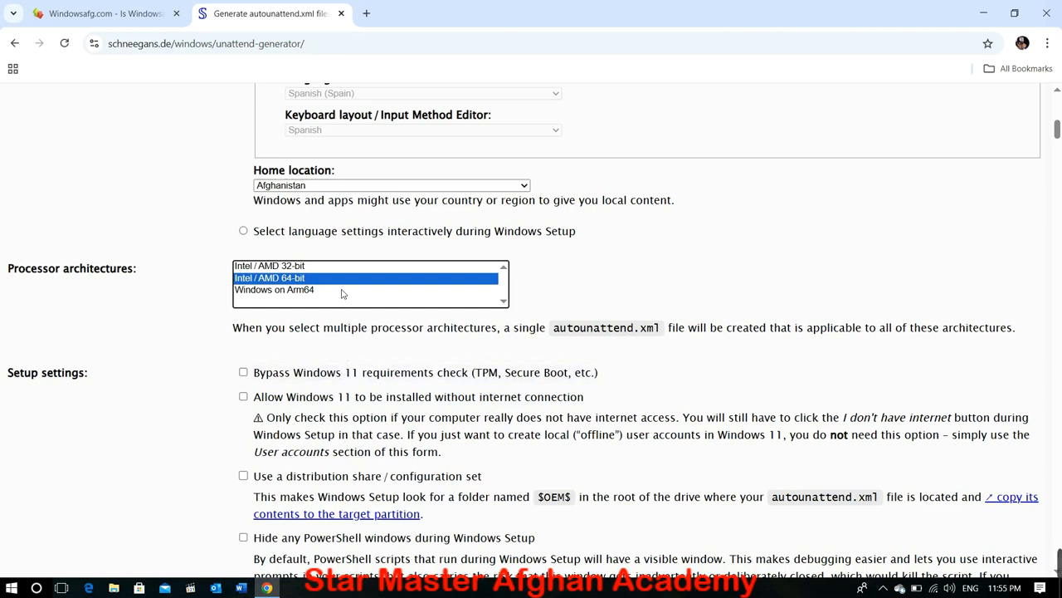
pyautogui.scroll(-2, 348, 372)
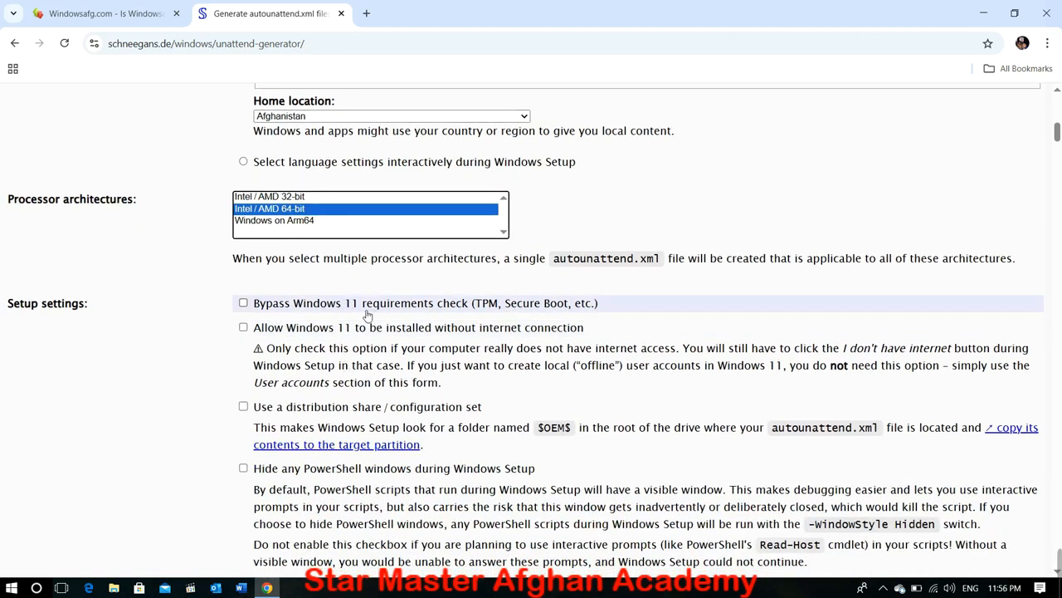
pyautogui.click(244, 304)
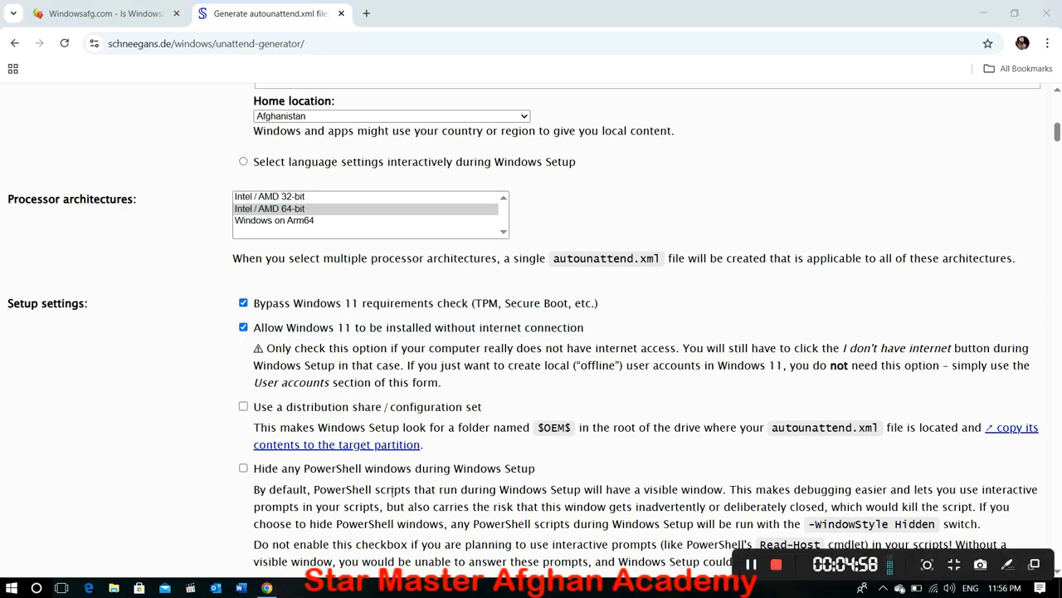
# Step: Choose the computer name yourself, entering the owner's first name followed by "-PC"
pyautogui.scroll(-3, 392, 492)
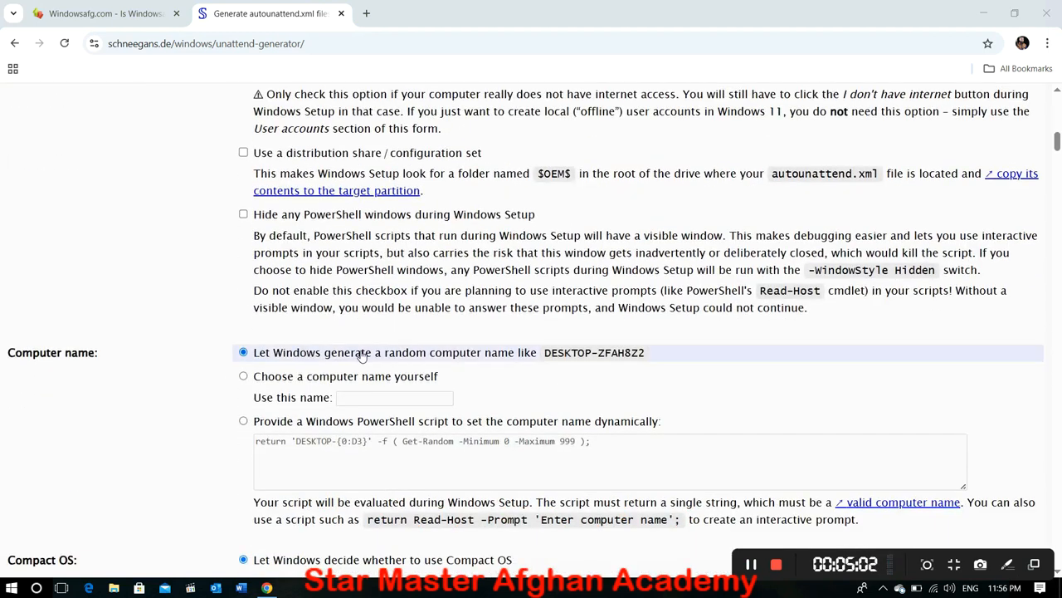
pyautogui.click(297, 377)
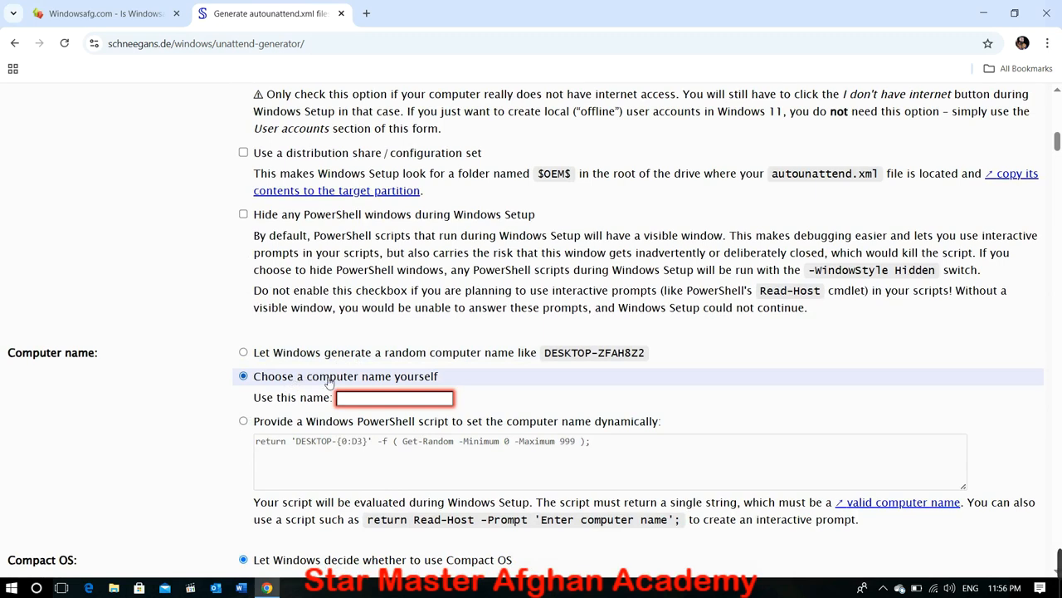
pyautogui.click(374, 400)
pyautogui.write('Mahir-PC')
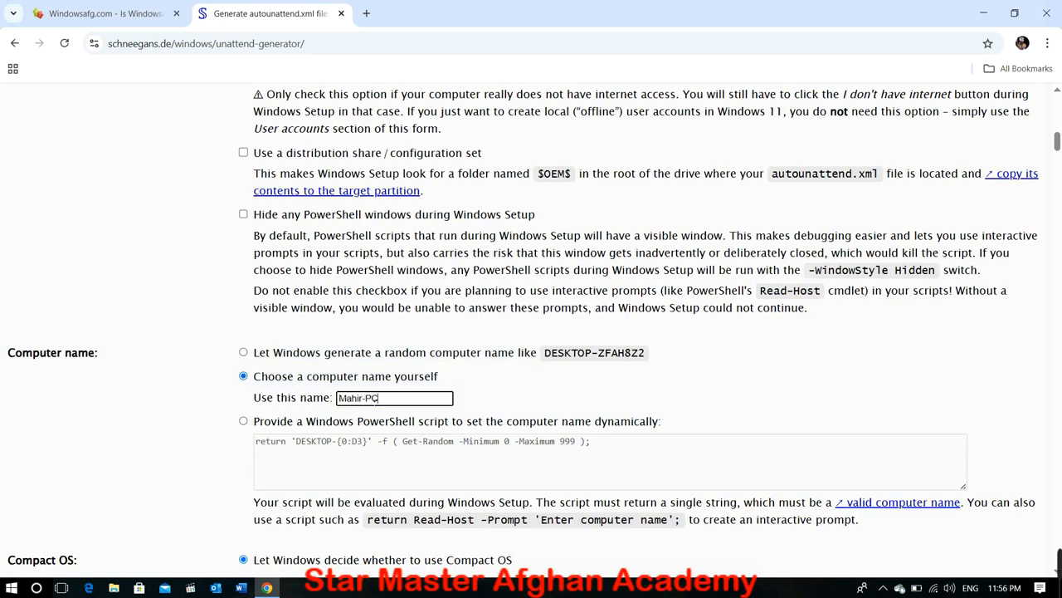
# Step: Set the time zone explicitly to (UTC+04:30) Kabul
pyautogui.scroll(-2, 374, 451)
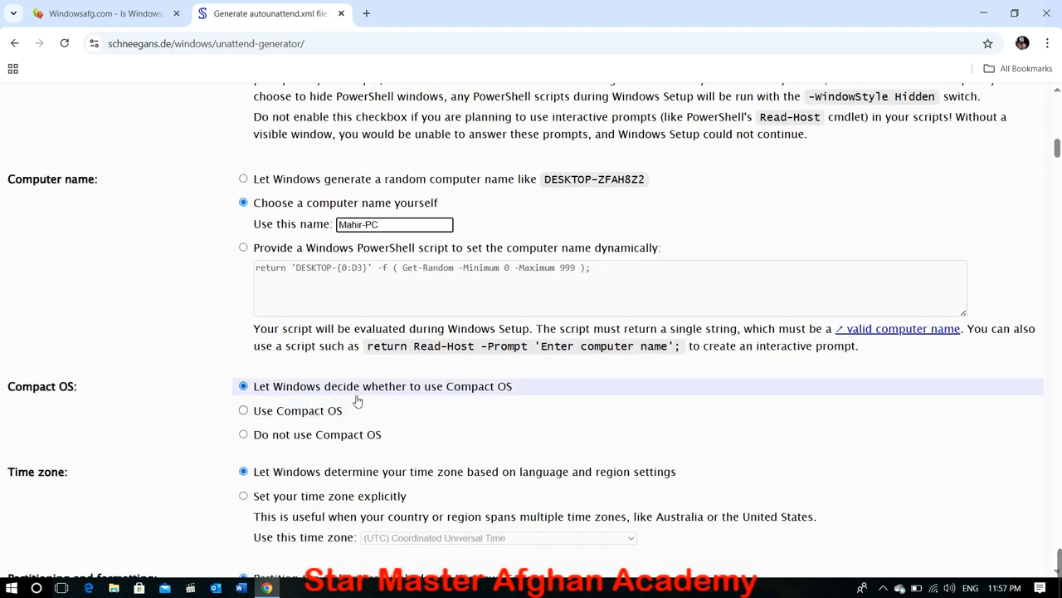
pyautogui.scroll(-2, 357, 401)
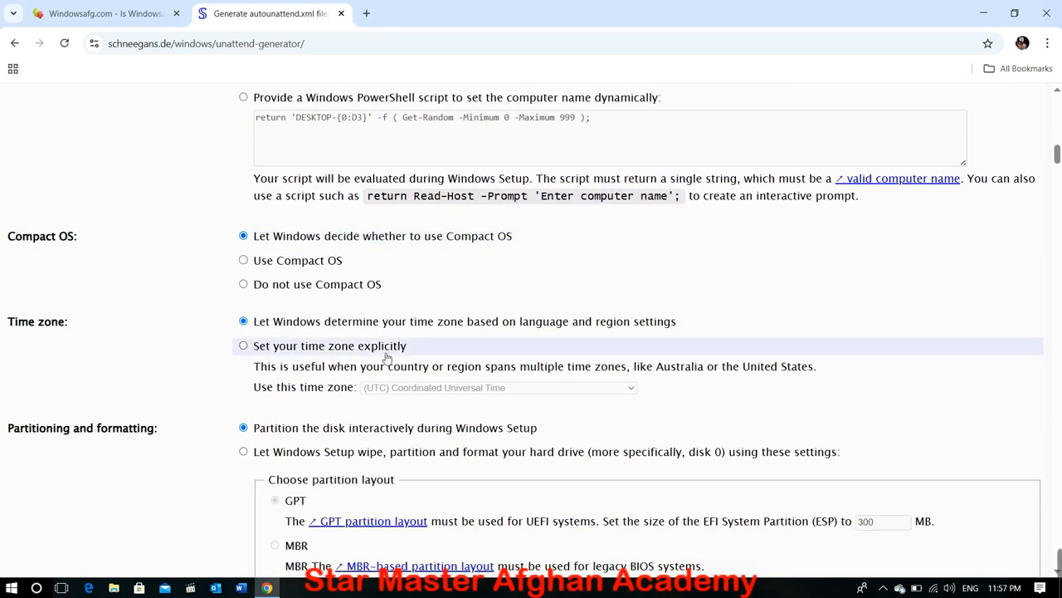
pyautogui.click(334, 351)
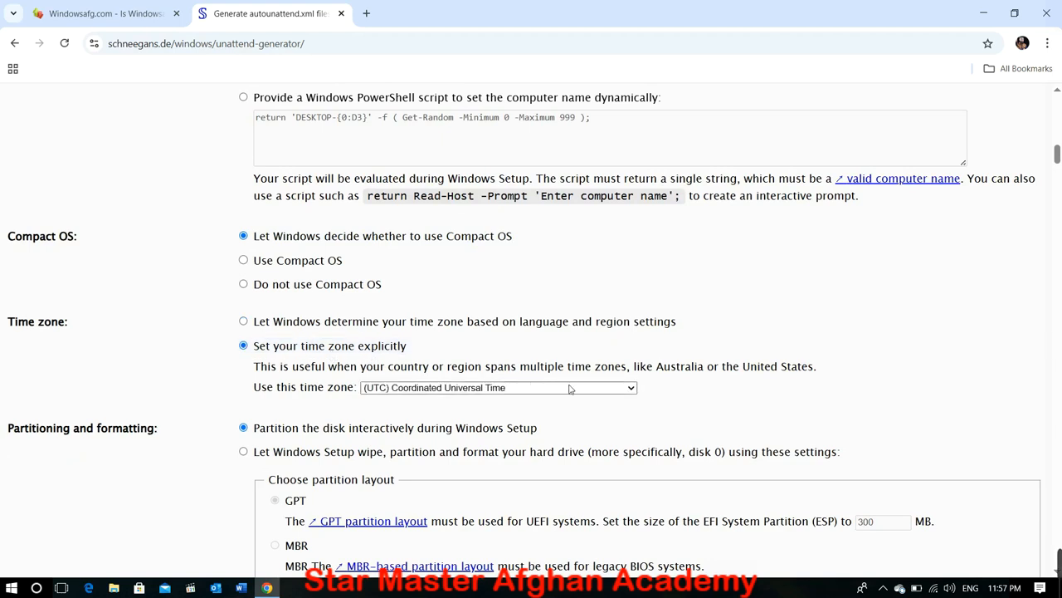
pyautogui.click(629, 393)
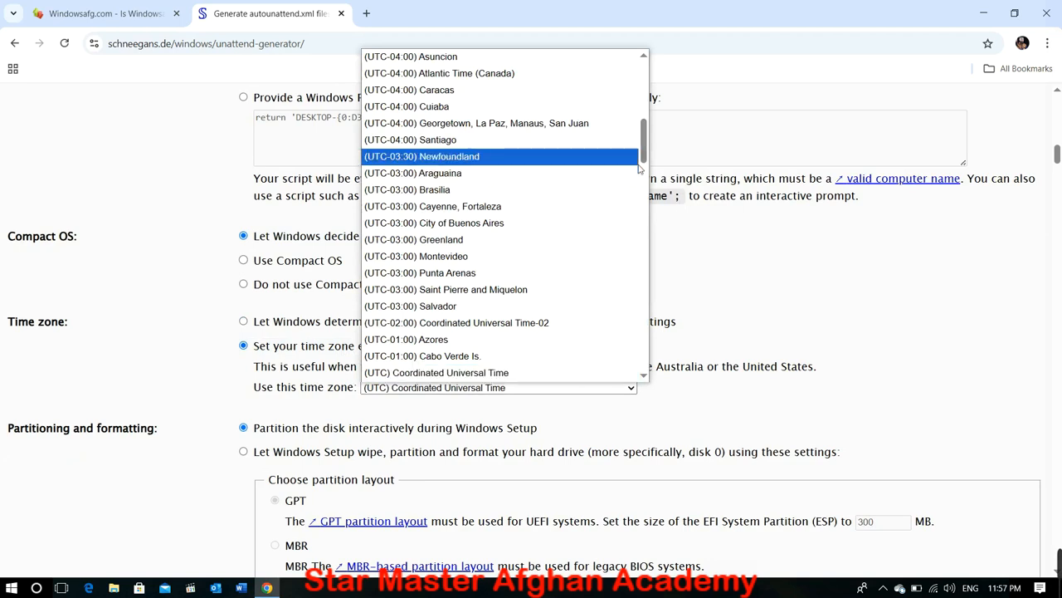
pyautogui.moveTo(643, 153); pyautogui.dragTo(799, 424)
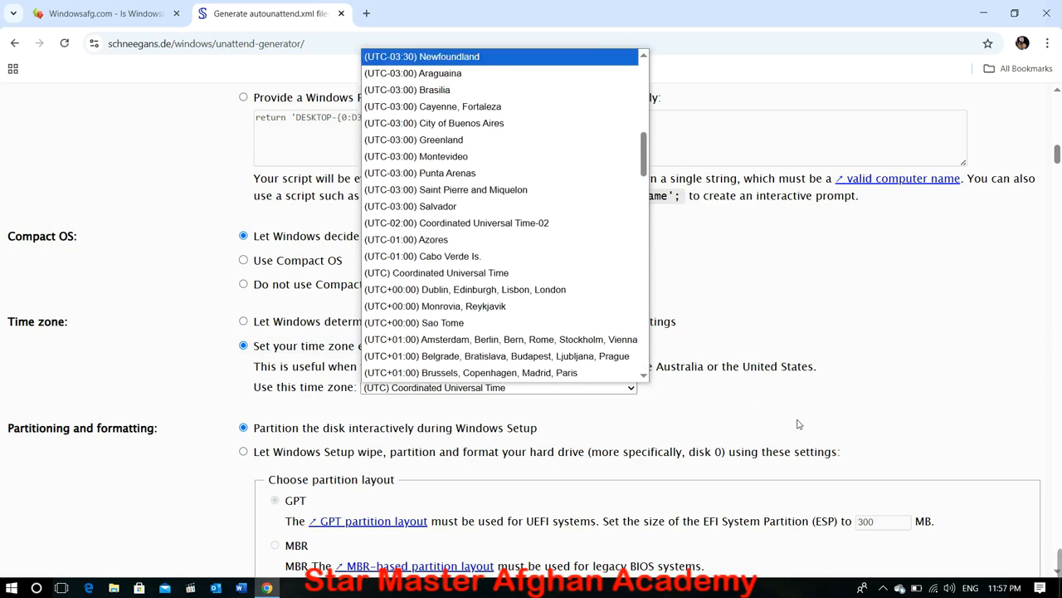
pyautogui.click(750, 564)
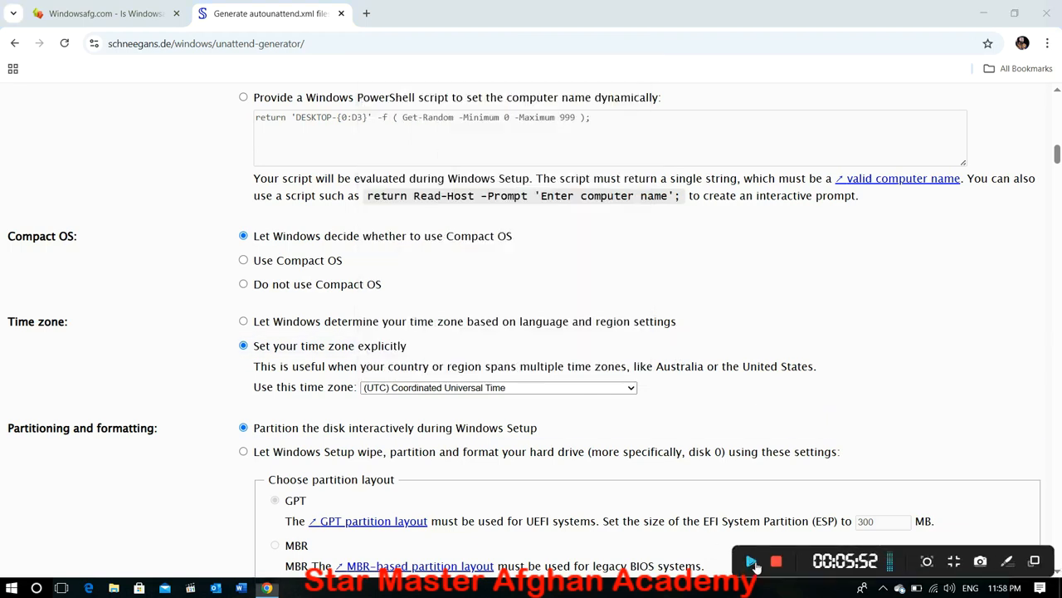
pyautogui.click(632, 390)
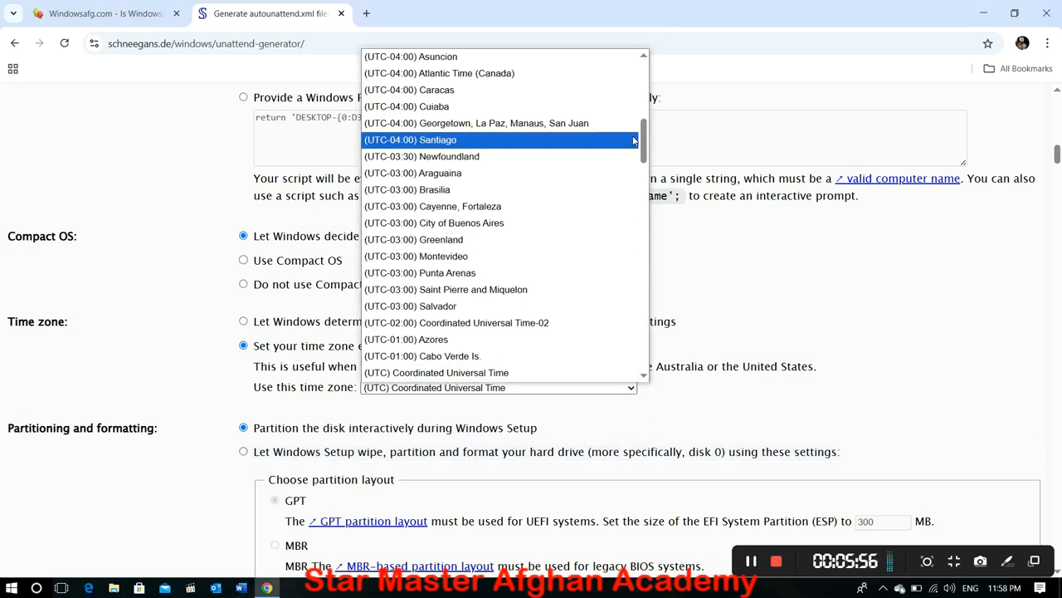
pyautogui.moveTo(645, 139); pyautogui.dragTo(638, 262)
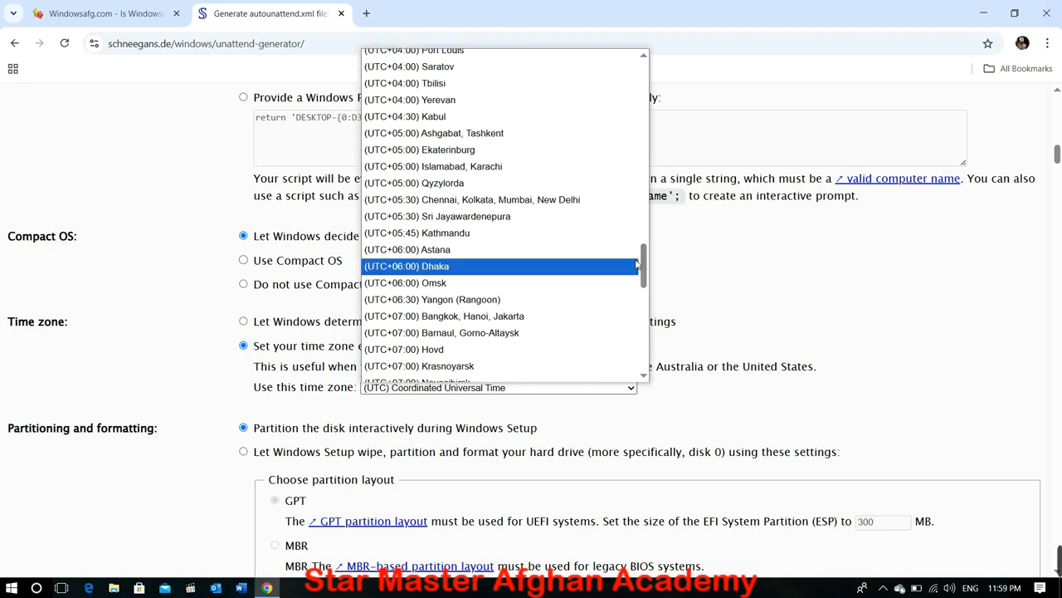
pyautogui.click(471, 118)
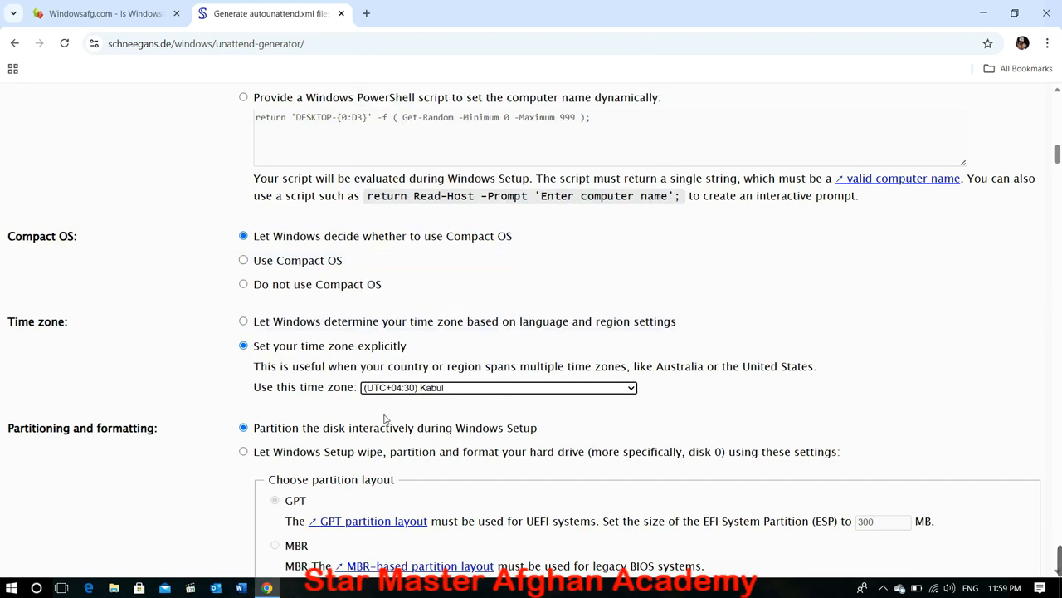
# Step: Let Windows Setup wipe, partition and format disk 0 automatically, using the MBR partition layout
pyautogui.scroll(-1, 365, 423)
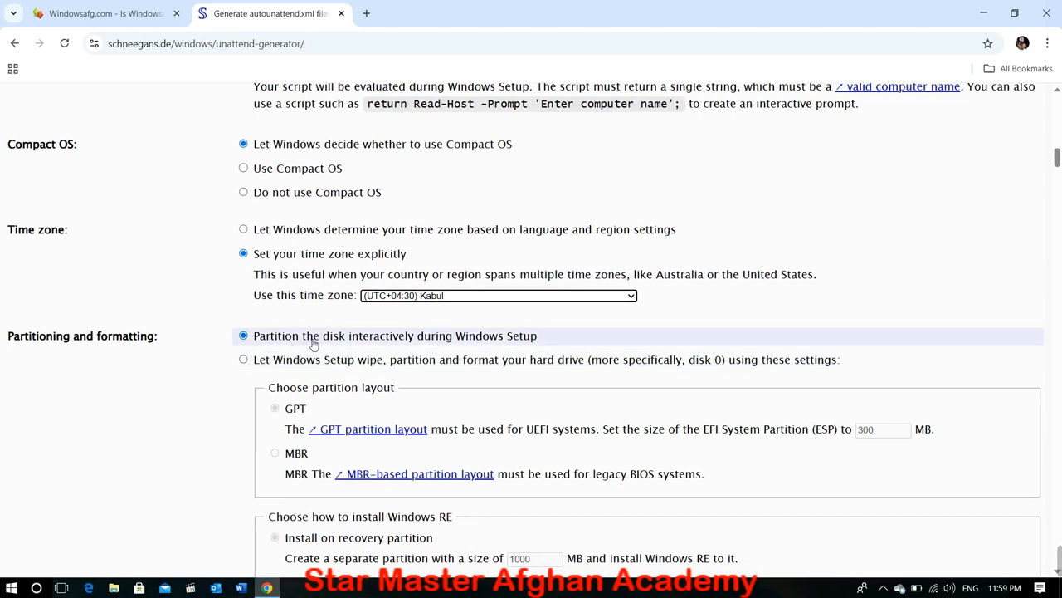
pyautogui.click(254, 361)
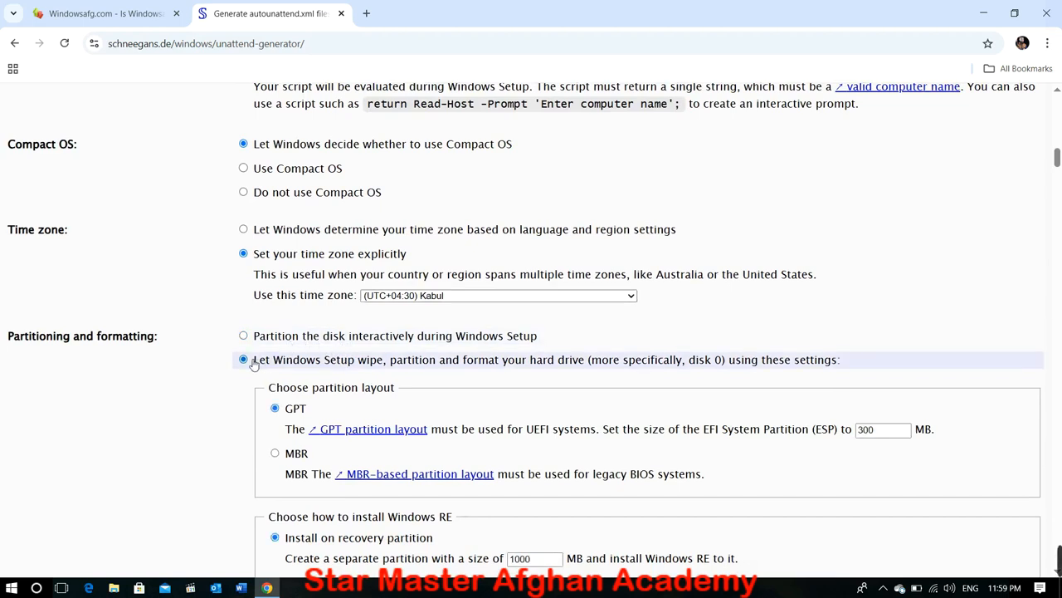
pyautogui.click(276, 454)
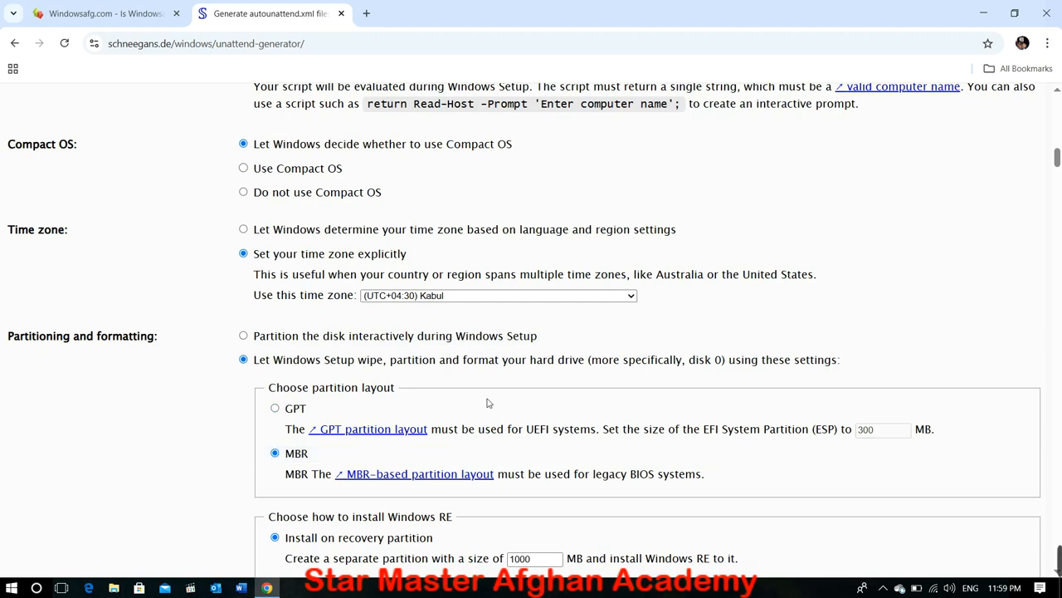
pyautogui.scroll(-2, 486, 403)
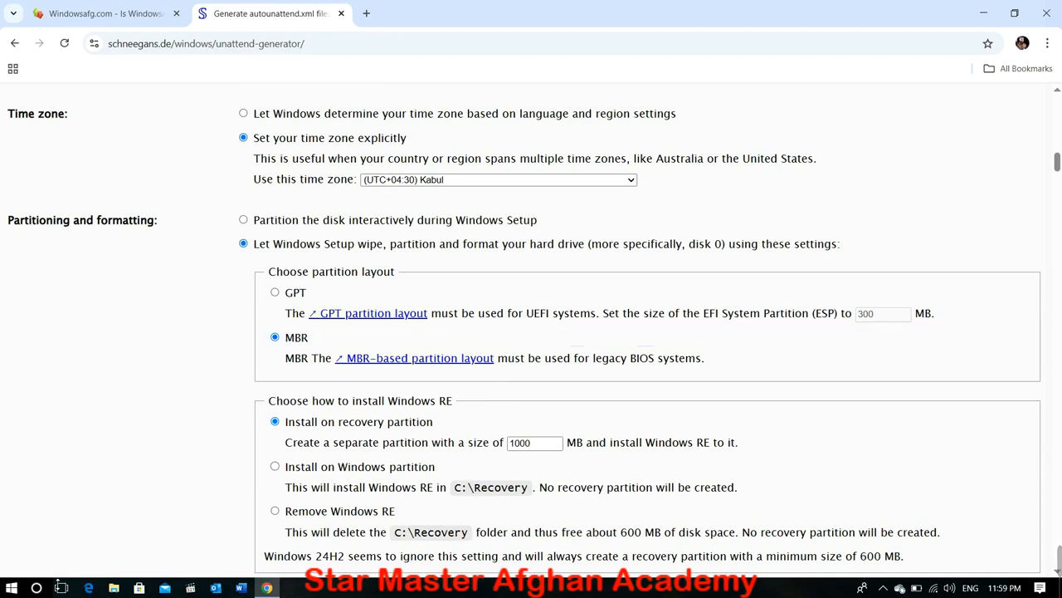
# Step: Open Command Prompt as administrator and start the diskpart utility
pyautogui.click(36, 588)
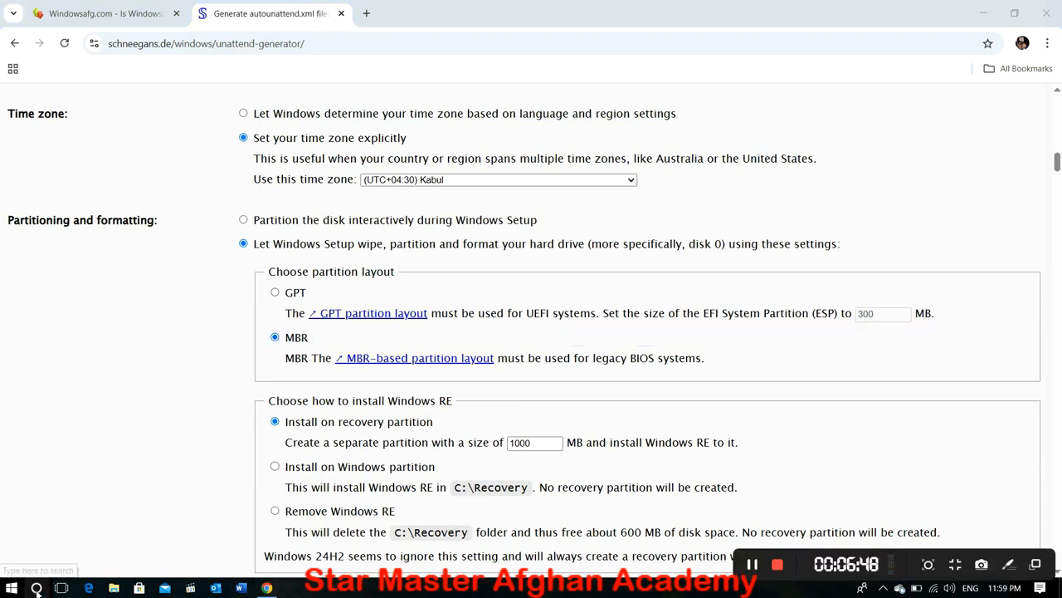
pyautogui.write('cmd')
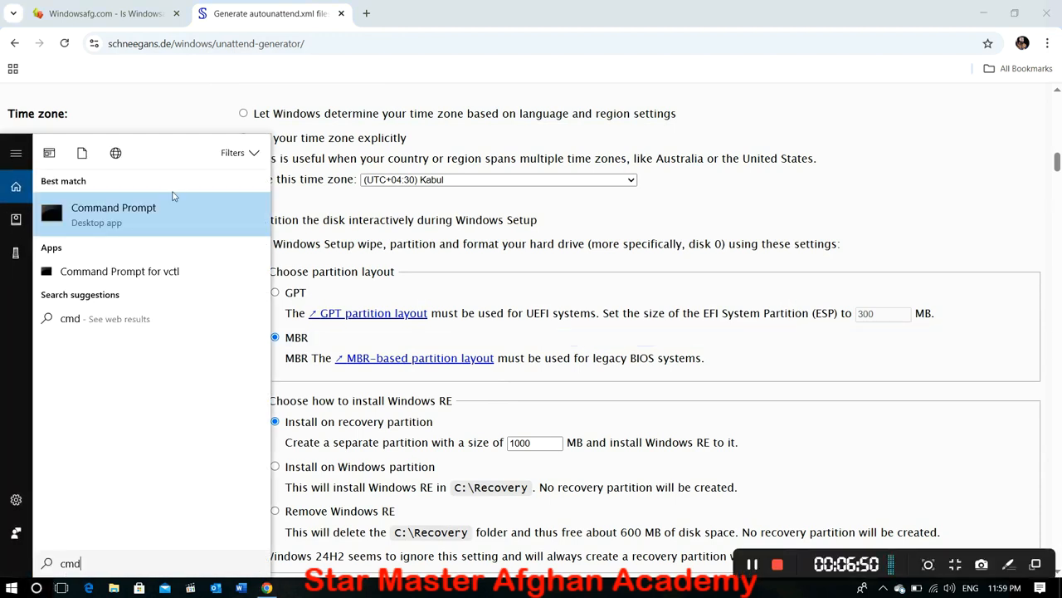
pyautogui.rightClick(167, 210)
pyautogui.click(176, 225)
pyautogui.click(176, 226)
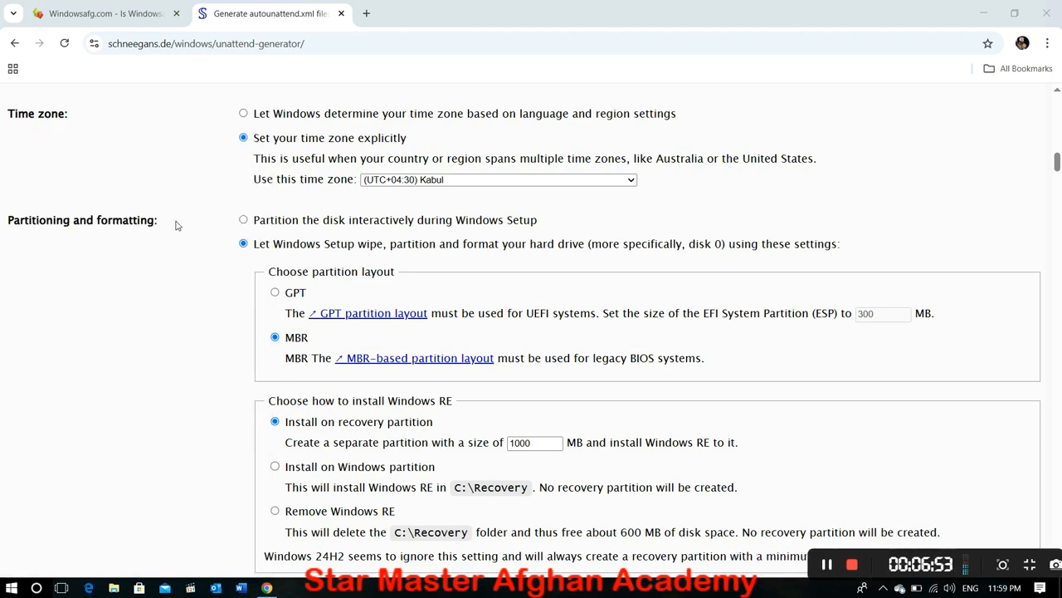
pyautogui.write('diskpart')
pyautogui.press('Return')
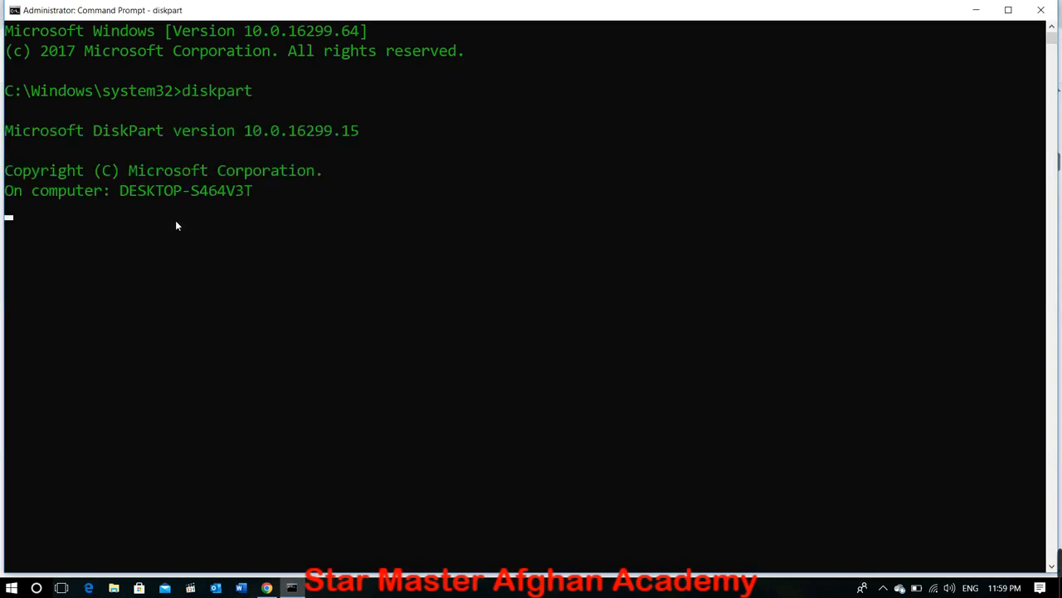
# Step: List the computer's disks in diskpart, select disk 0 and list its partitions
pyautogui.write('list disk')
pyautogui.press('Return')
pyautogui.write('sel disk 0')
pyautogui.press('Return')
pyautogui.write('list part')
pyautogui.press('Return')
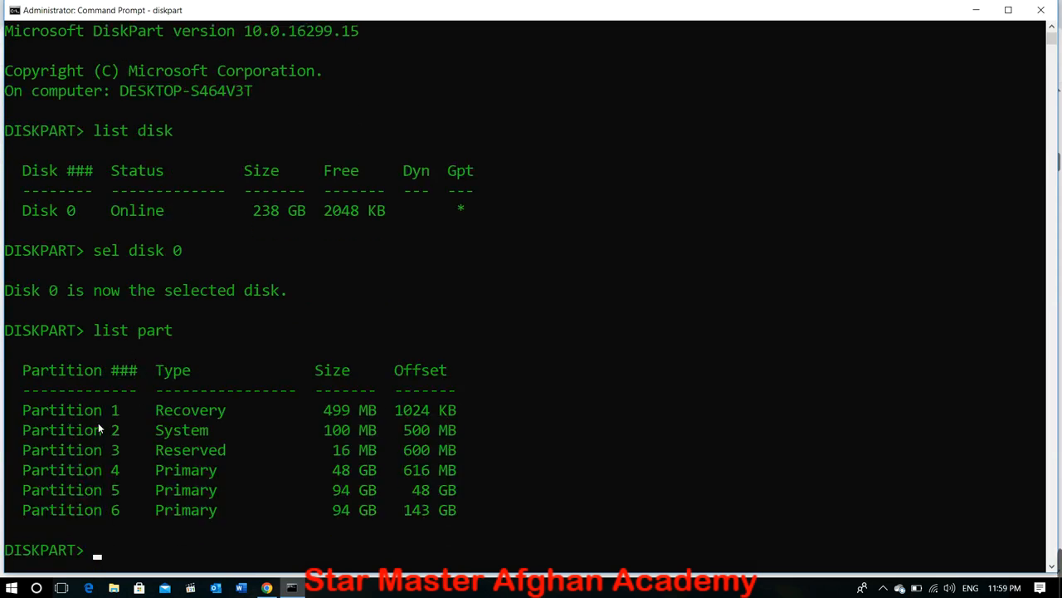
# Step: Highlight the Partition 4 and Partition 2 rows in the partition list, and close Command Prompt to return to the generator page
pyautogui.moveTo(24, 471); pyautogui.dragTo(452, 476)
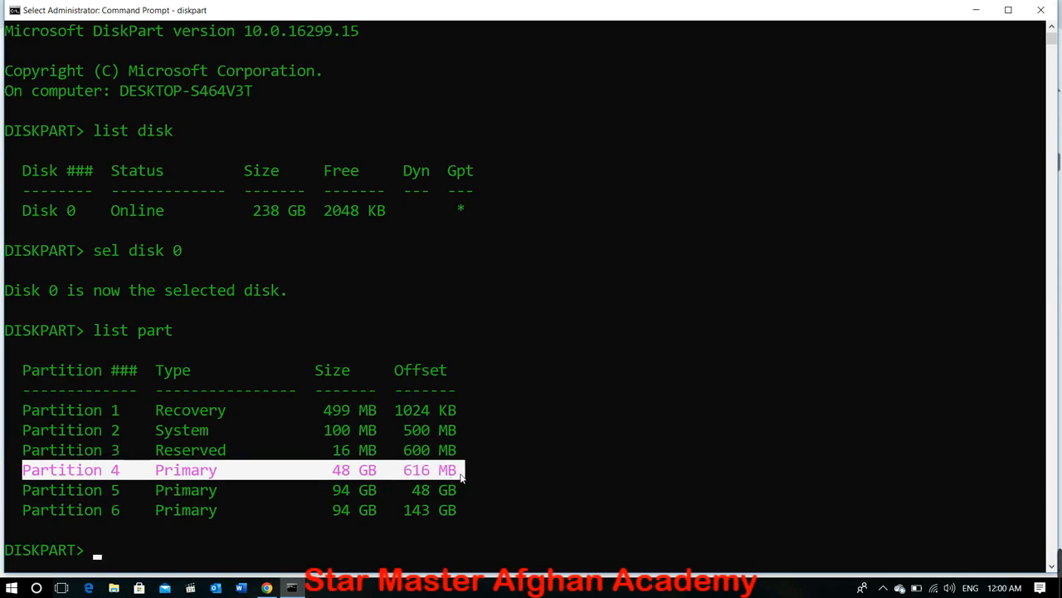
pyautogui.moveTo(458, 434); pyautogui.dragTo(30, 434)
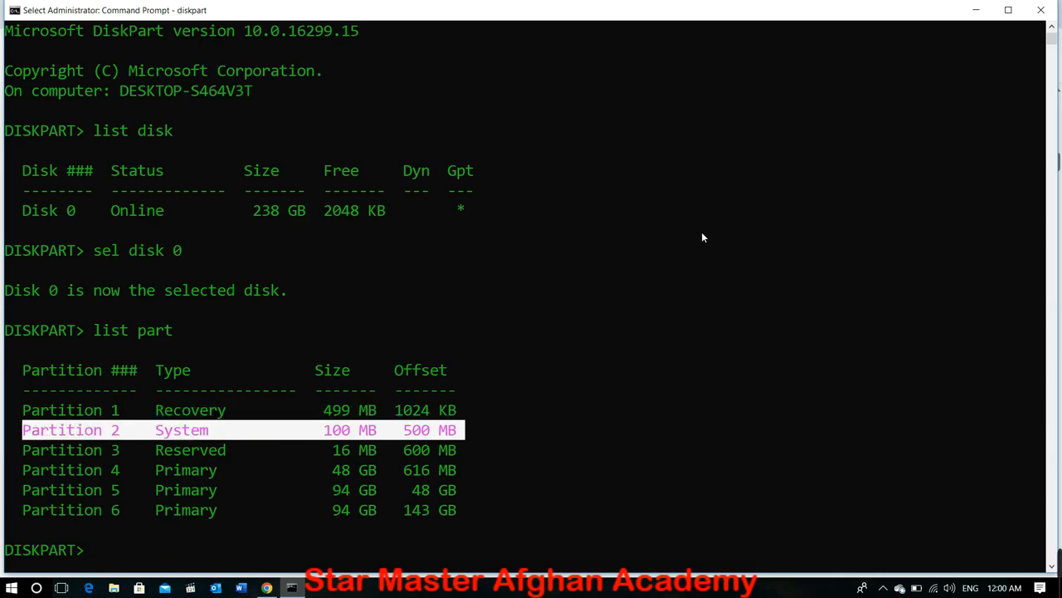
pyautogui.click(1043, 11)
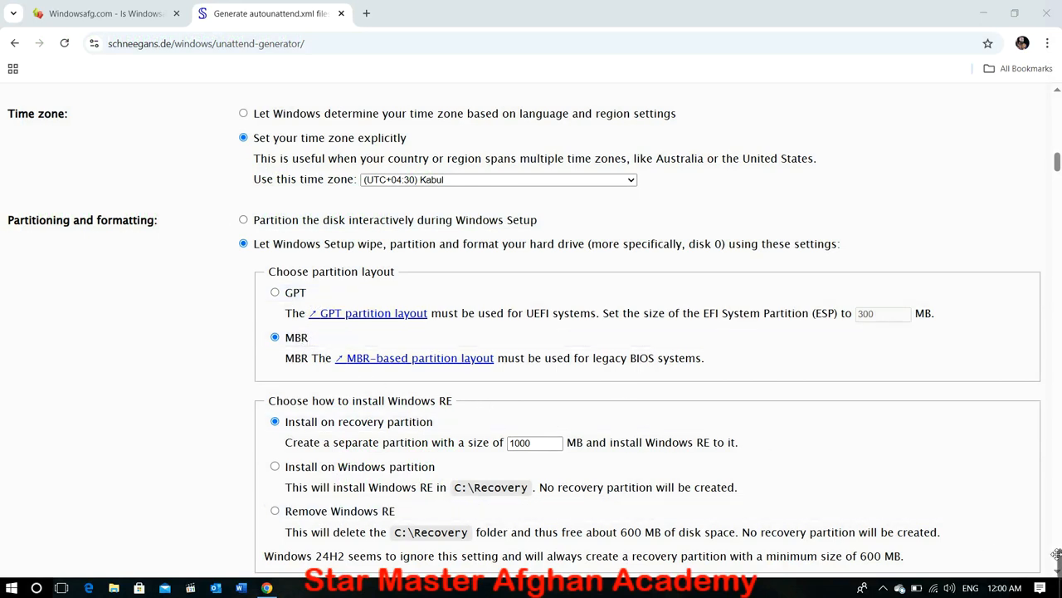
pyautogui.moveTo(1057, 553)
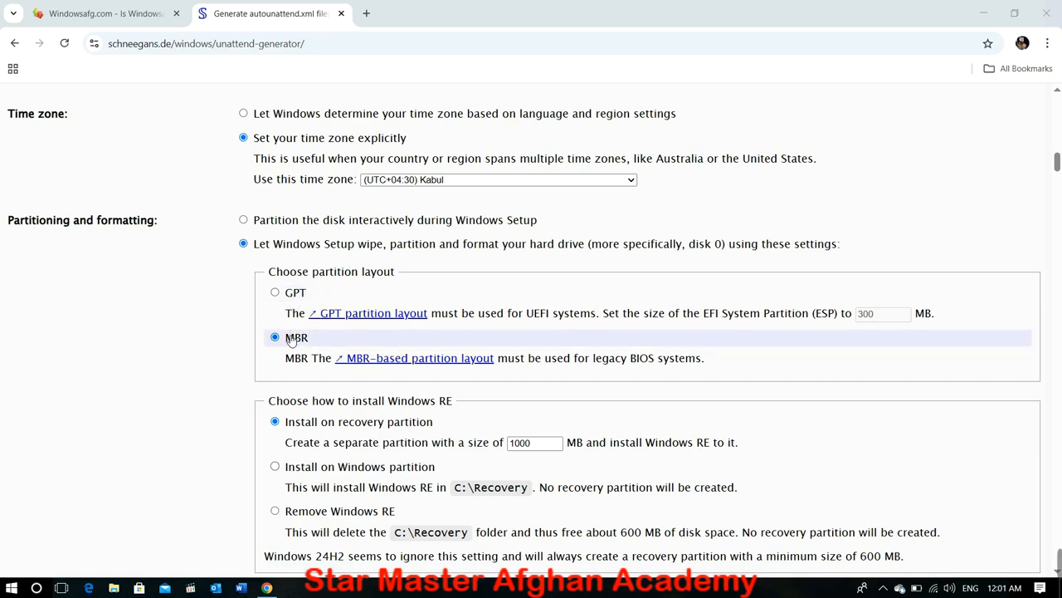
pyautogui.scroll(-3, 343, 406)
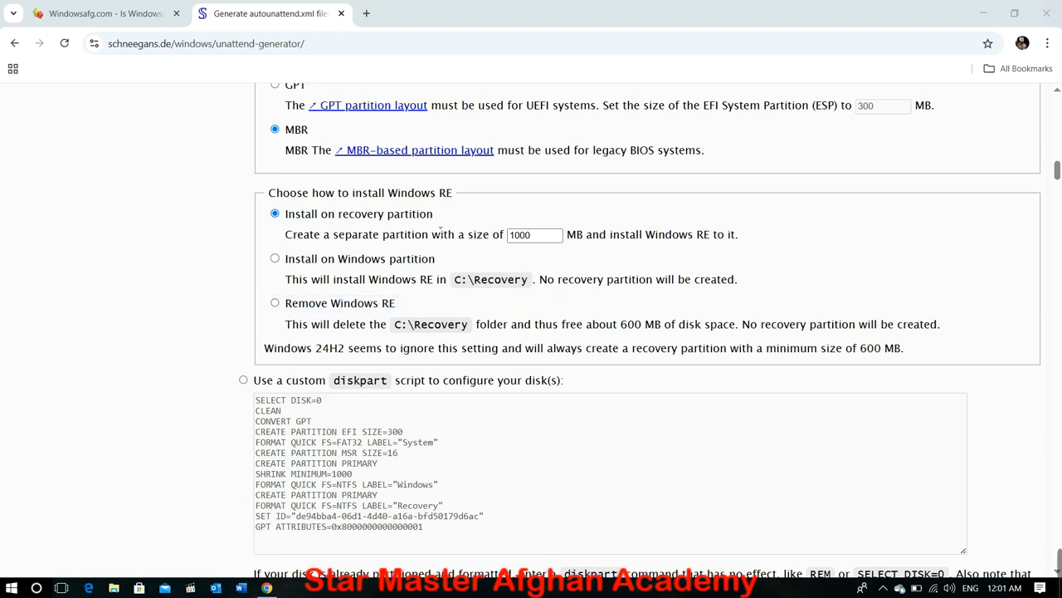
pyautogui.scroll(-3, 424, 321)
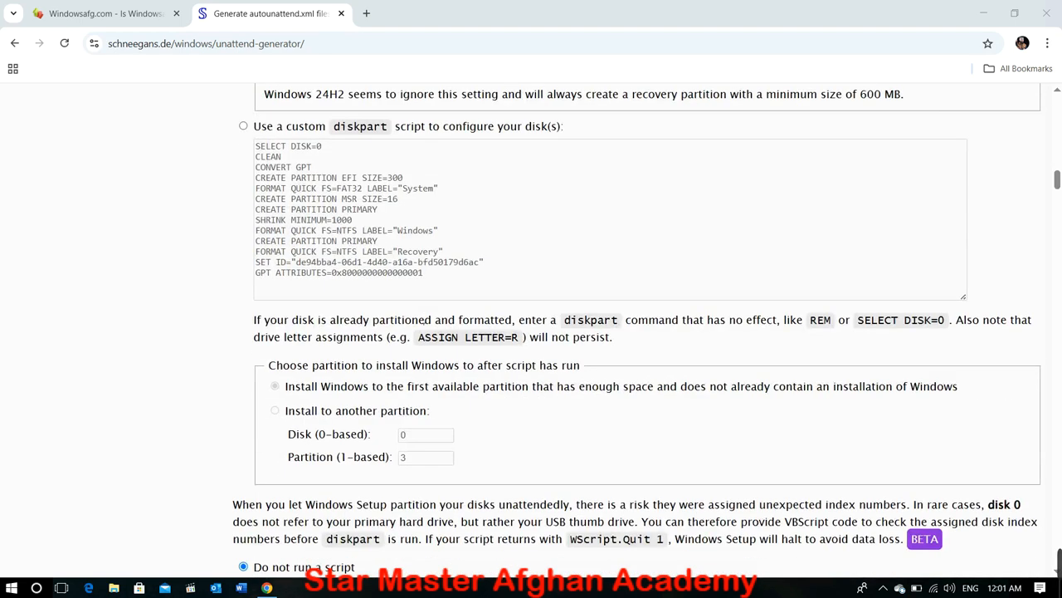
pyautogui.click(243, 125)
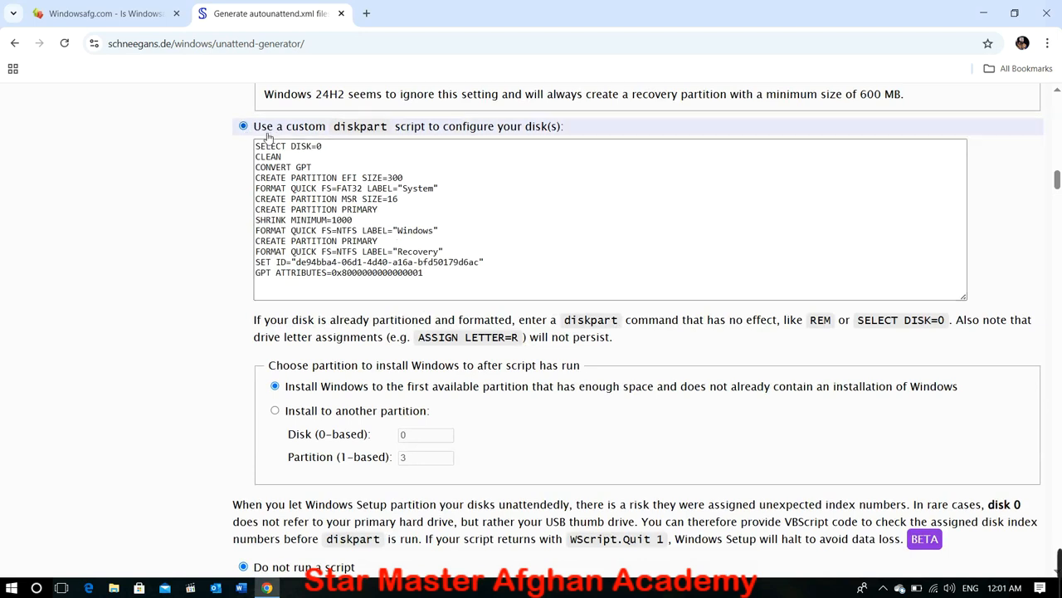
pyautogui.scroll(2, 274, 139)
pyautogui.scroll(3, 294, 141)
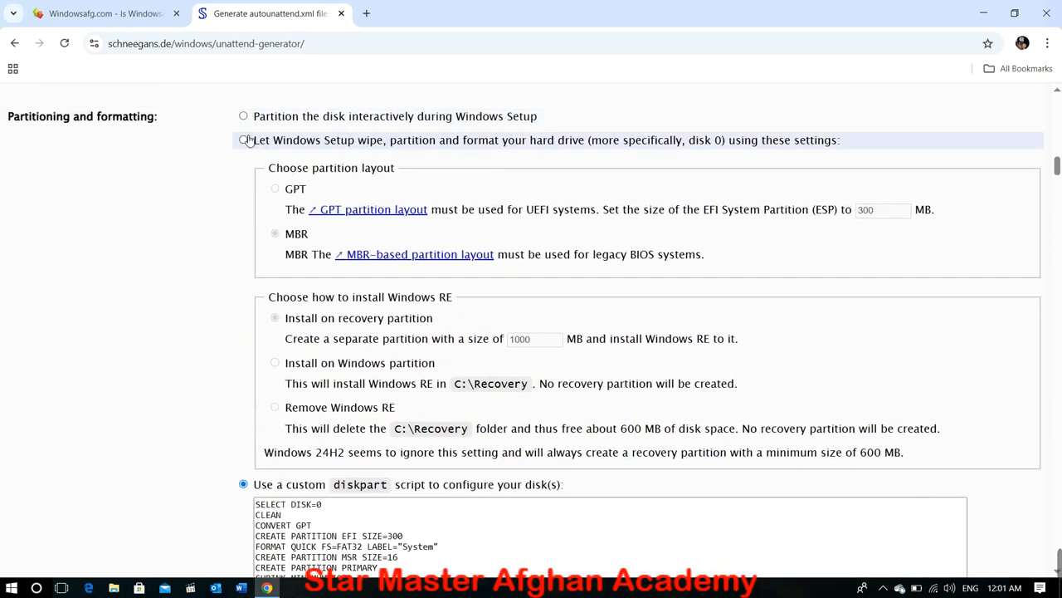
pyautogui.click(244, 141)
# Step: Choose the Pro edition of Windows, installed with a generic product key
pyautogui.scroll(-2, 310, 225)
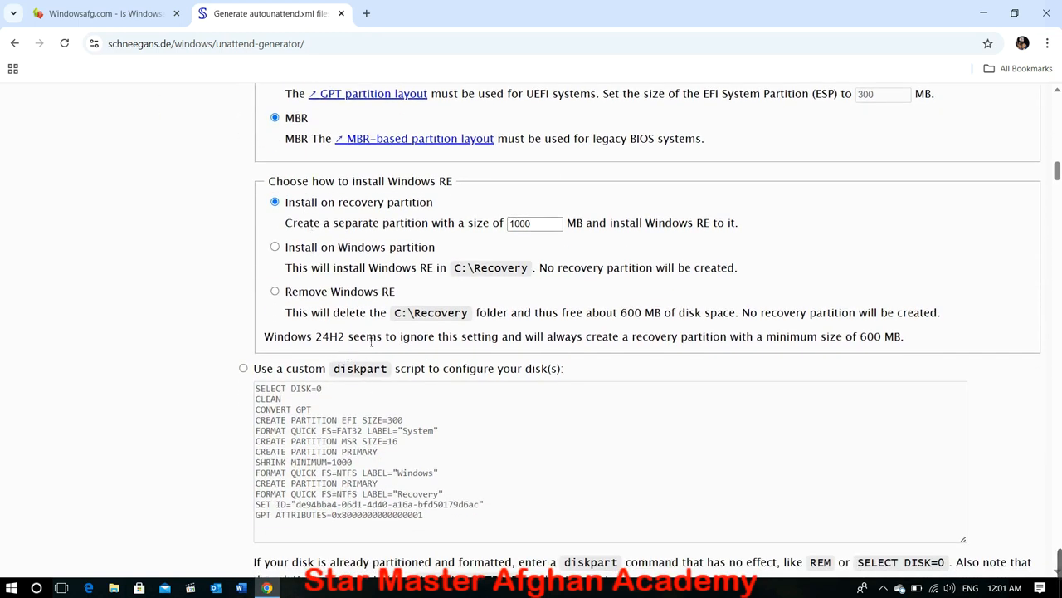
pyautogui.scroll(-5, 371, 336)
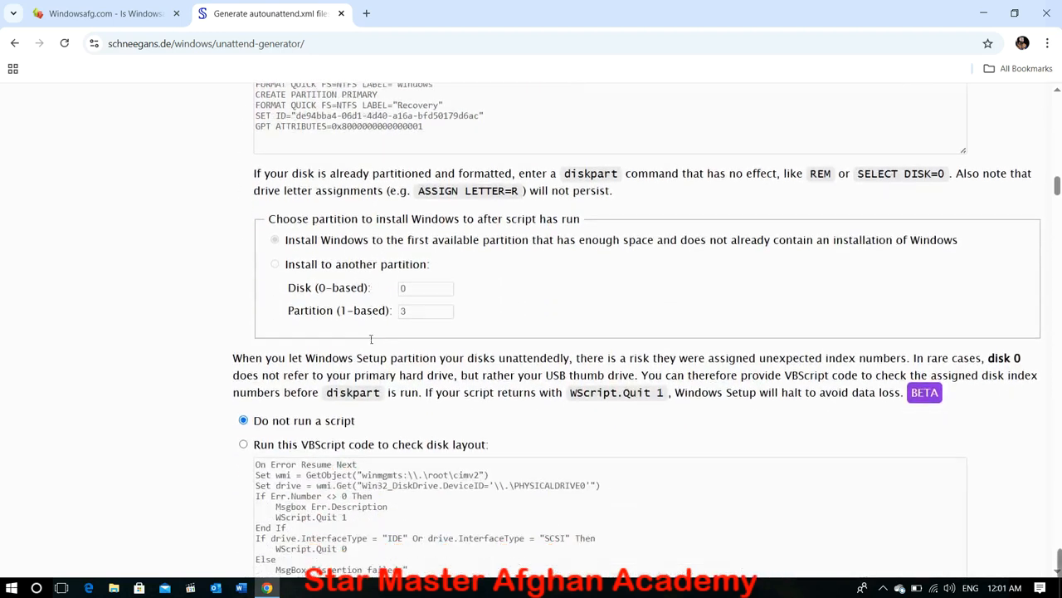
pyautogui.scroll(-1, 371, 336)
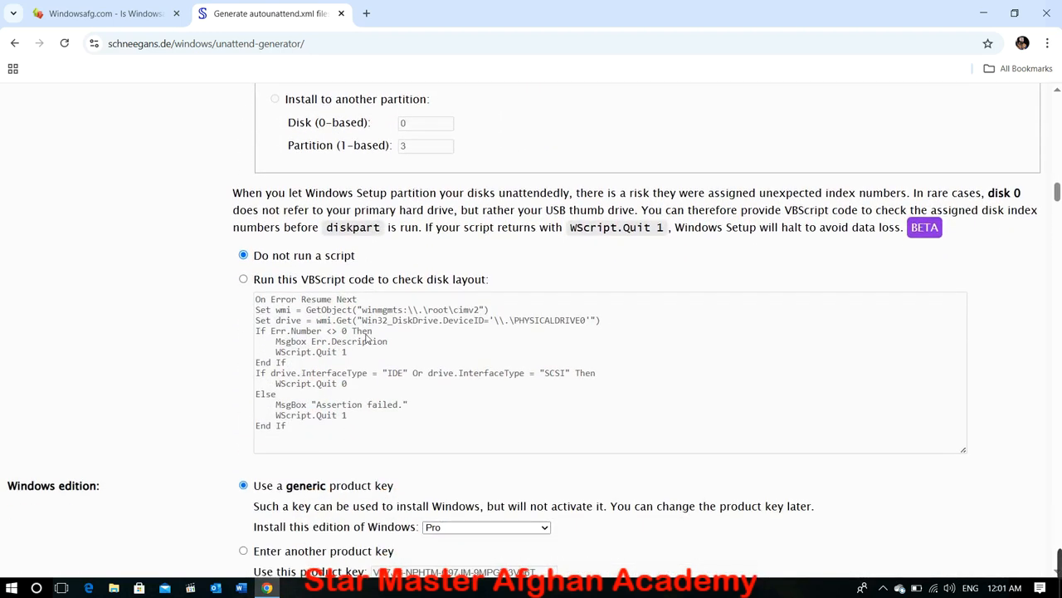
pyautogui.scroll(-2, 374, 362)
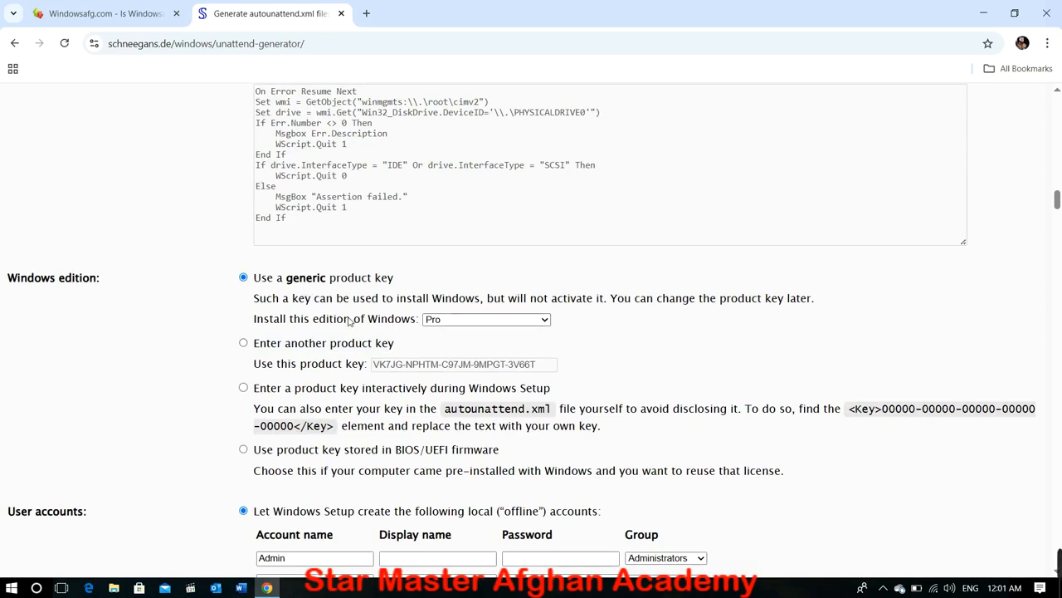
pyautogui.click(473, 320)
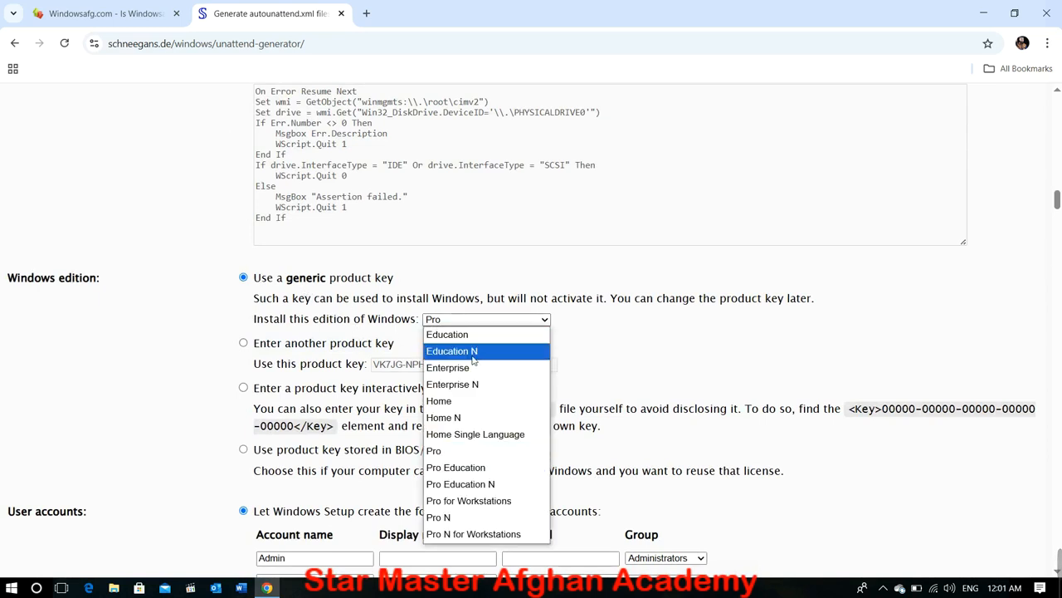
pyautogui.click(462, 449)
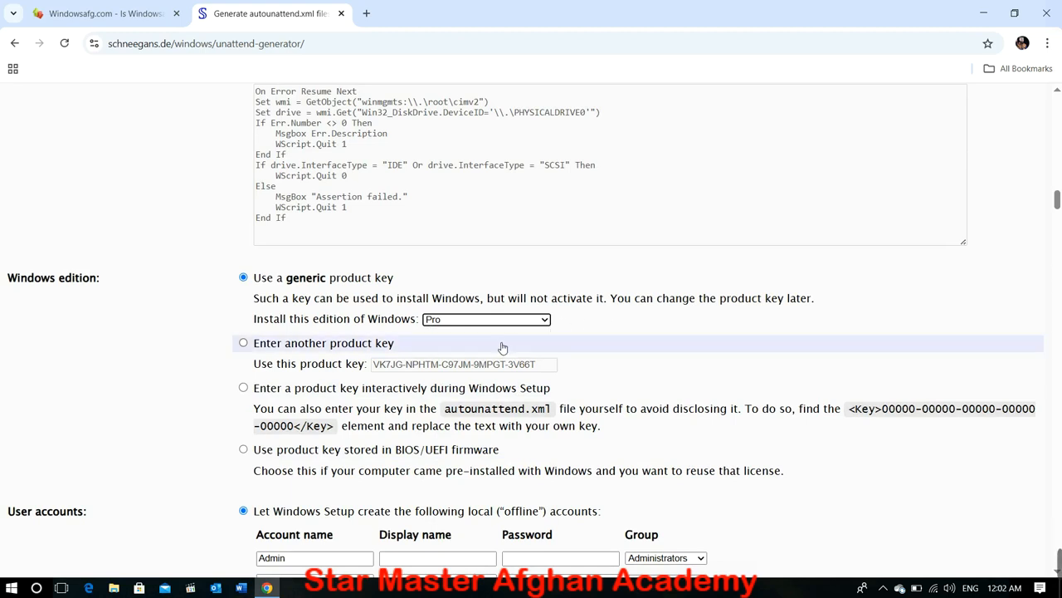
pyautogui.click(262, 348)
pyautogui.click(285, 286)
# Step: Fill in the first local administrator account with the owner's first name as account name, the full name as display name, and the account password
pyautogui.scroll(-3, 352, 332)
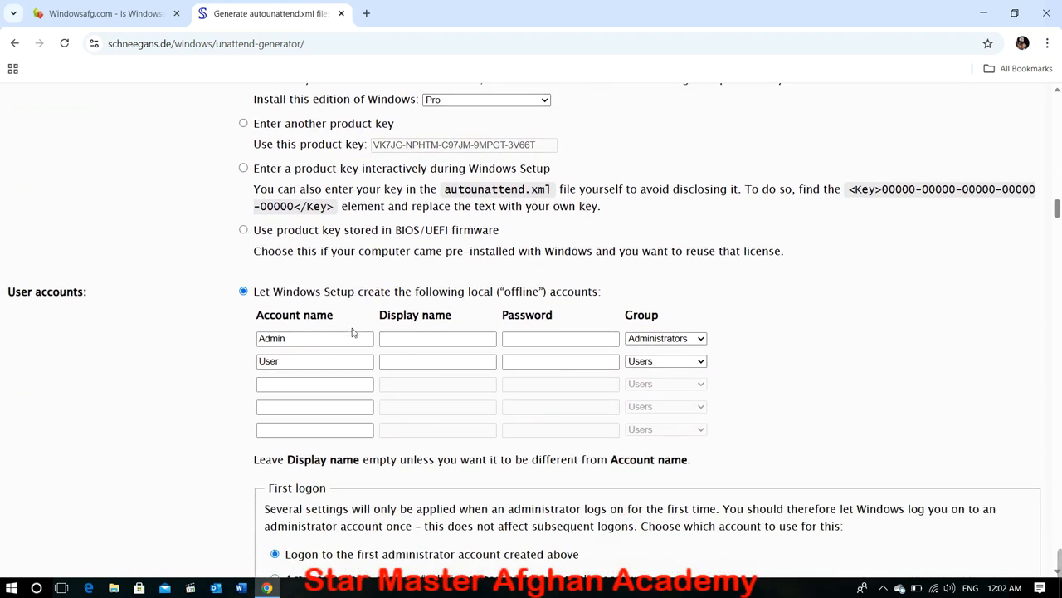
pyautogui.click(316, 344)
pyautogui.press('BackSpace')
pyautogui.press('BackSpace')
pyautogui.write('Mahi')
pyautogui.press('Tab')
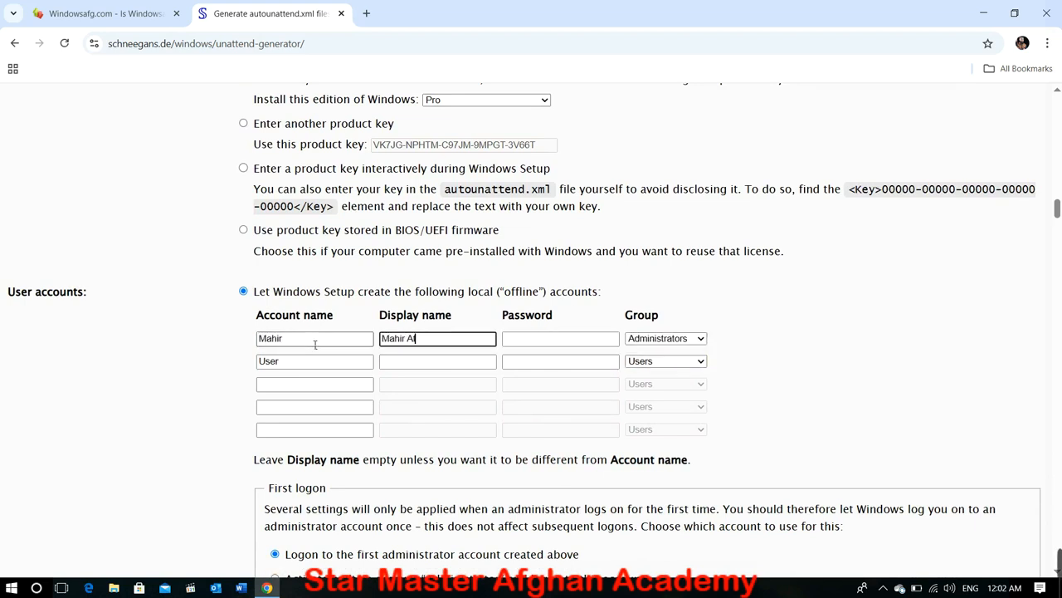
pyautogui.press('Tab')
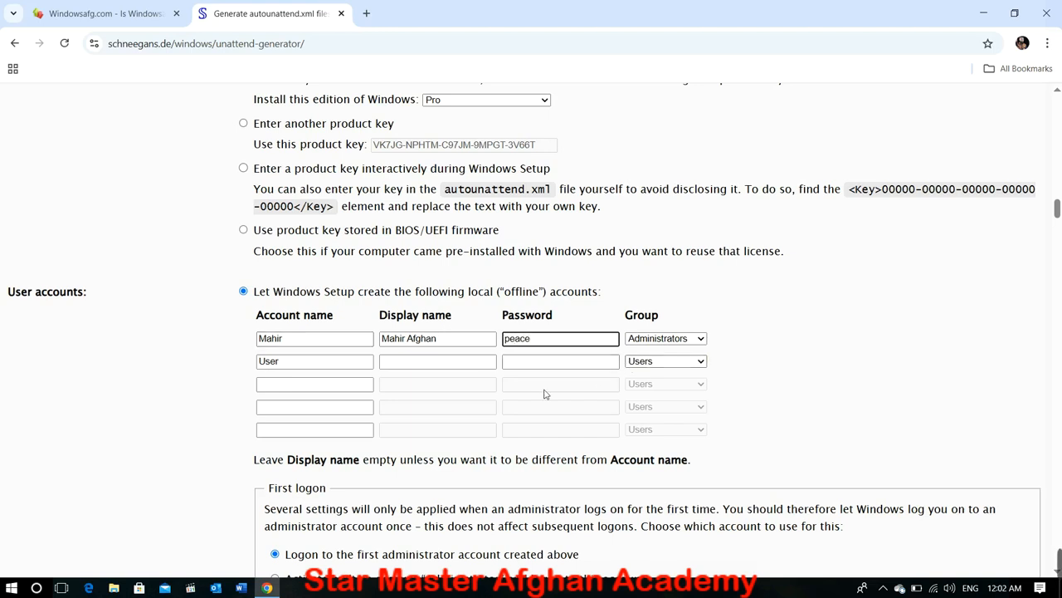
# Step: Review the first logon, password expiration and account lockout policy options of the answer file form
pyautogui.scroll(-2, 543, 393)
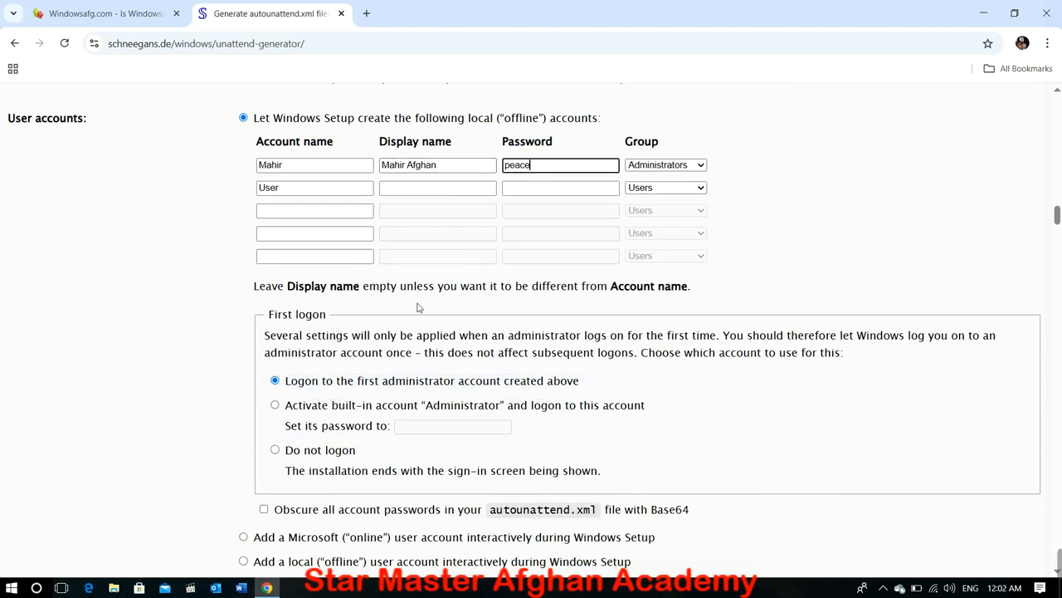
pyautogui.scroll(-2, 431, 338)
pyautogui.scroll(-3, 431, 337)
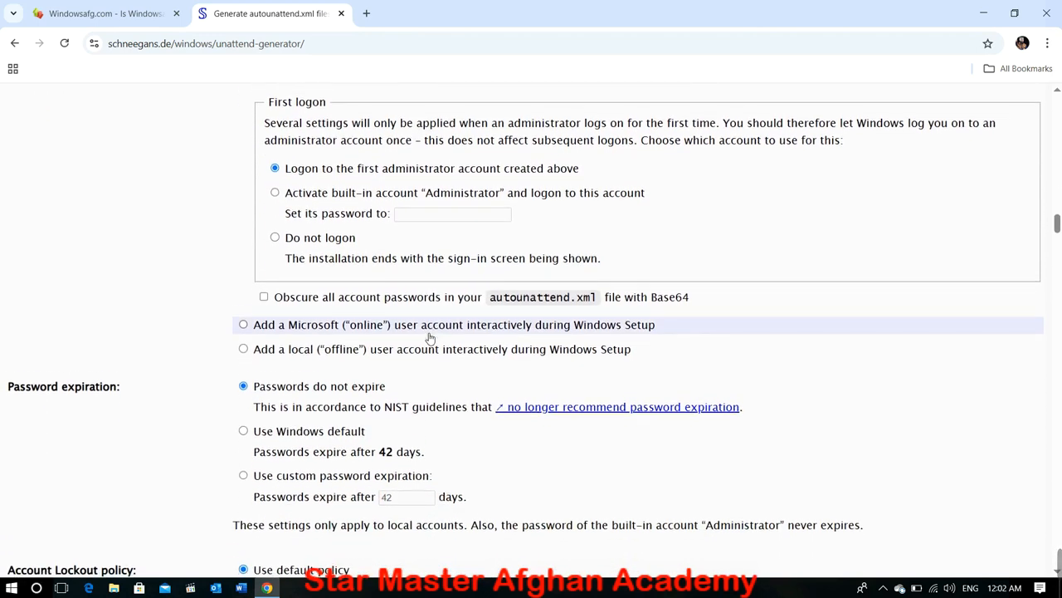
pyautogui.scroll(-1, 431, 338)
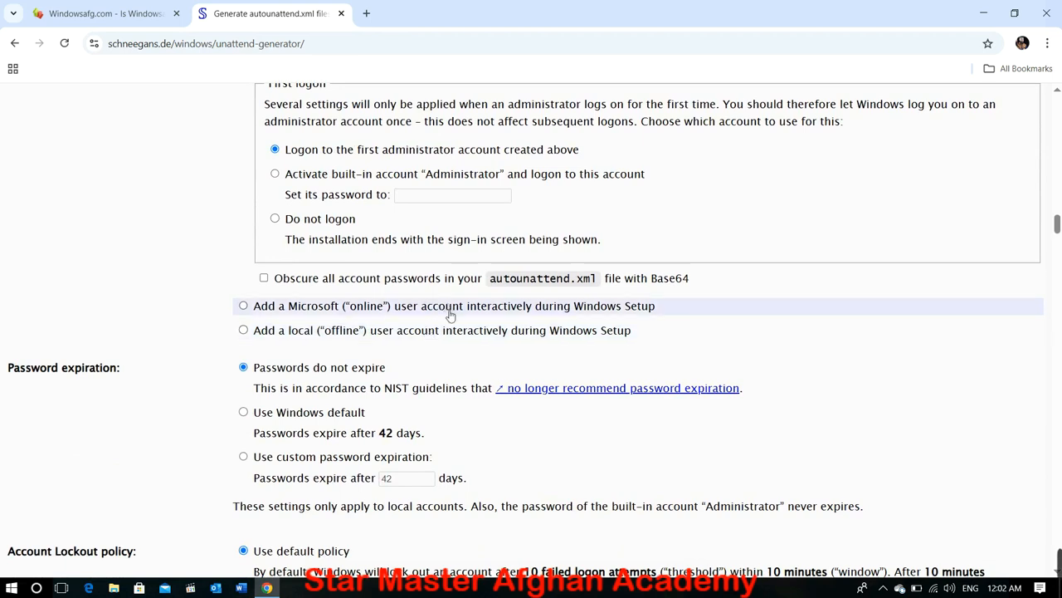
pyautogui.scroll(-1, 386, 358)
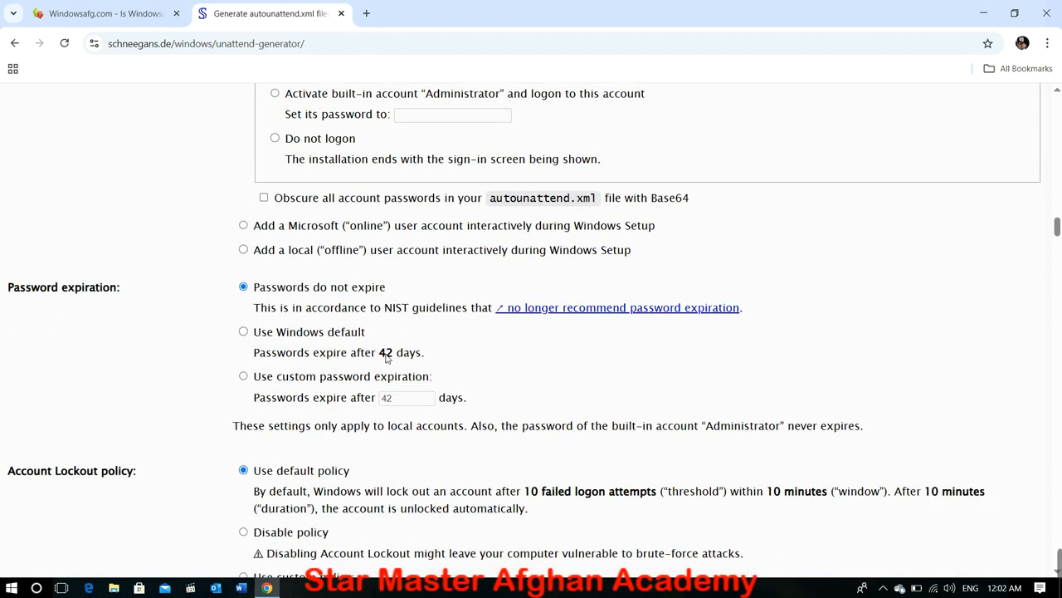
pyautogui.scroll(-2, 354, 375)
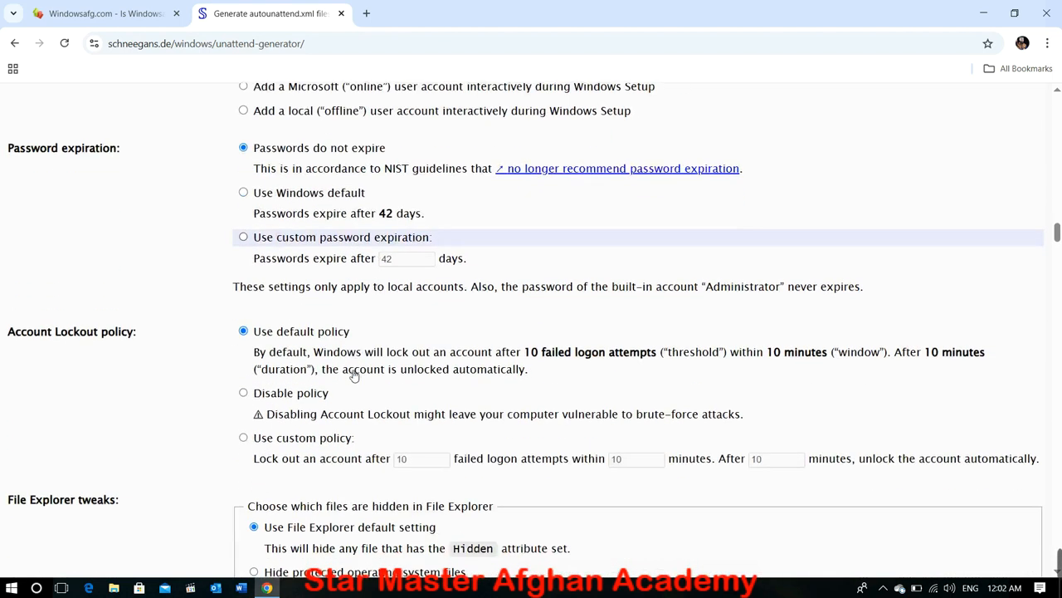
pyautogui.scroll(-2, 343, 404)
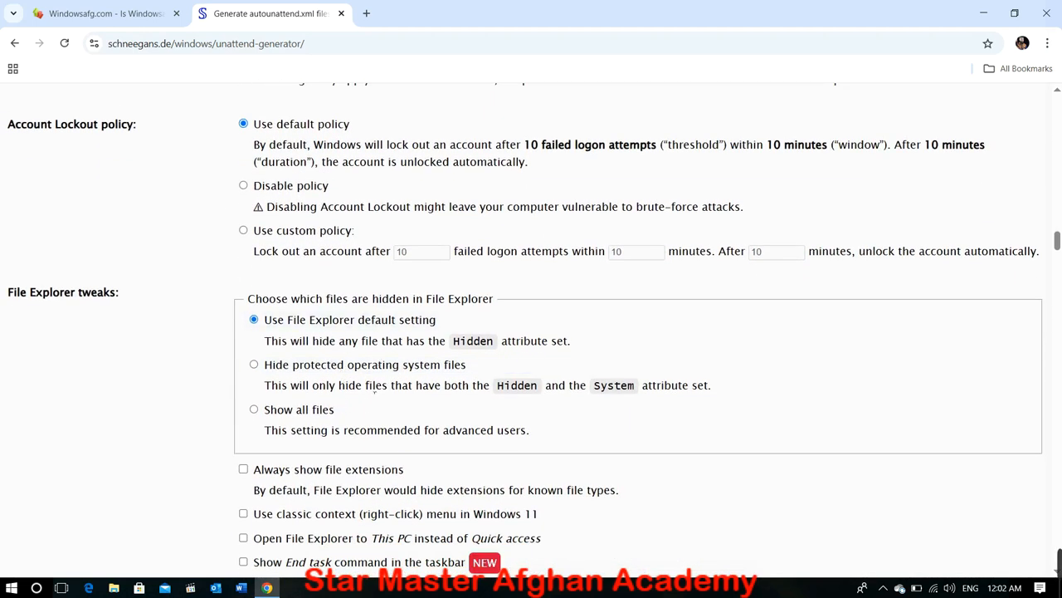
# Step: Review the File Explorer tweaks, Start menu and taskbar, system tweaks and visual effects options
pyautogui.scroll(-2, 368, 406)
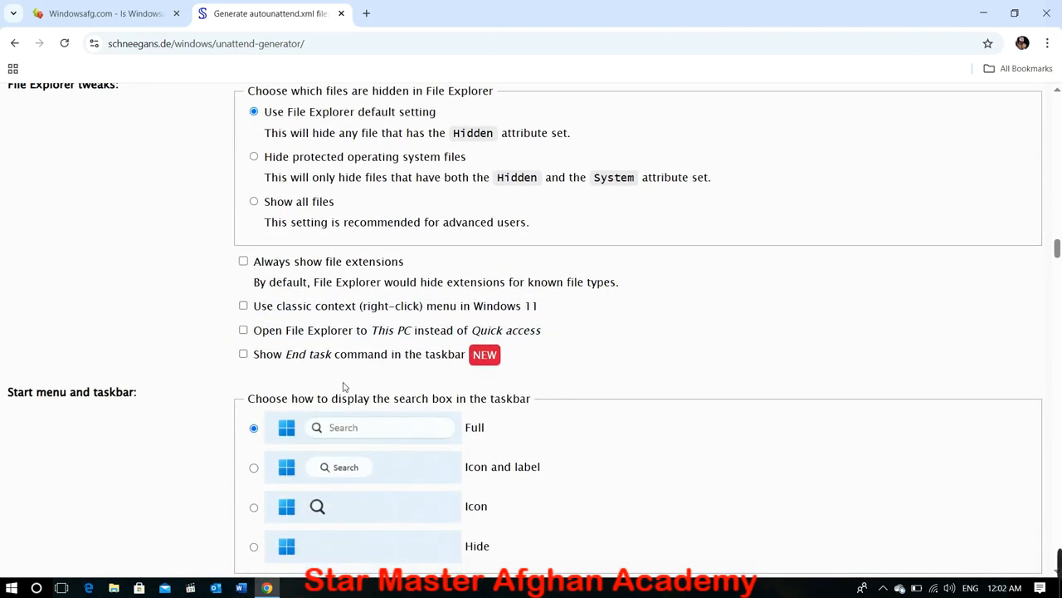
pyautogui.scroll(-2, 345, 387)
pyautogui.scroll(-2, 345, 387)
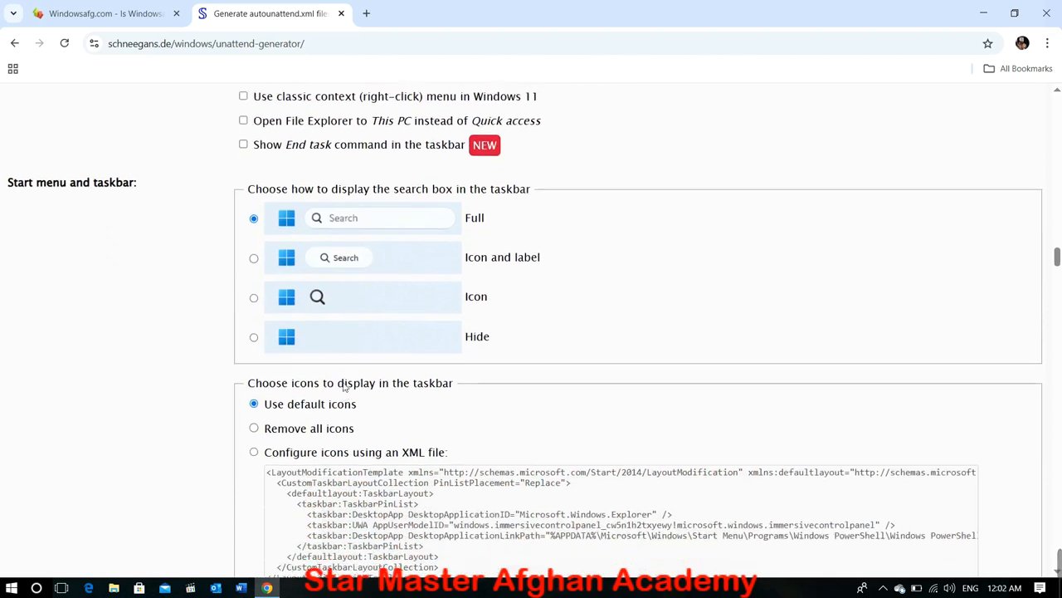
pyautogui.scroll(1, 344, 387)
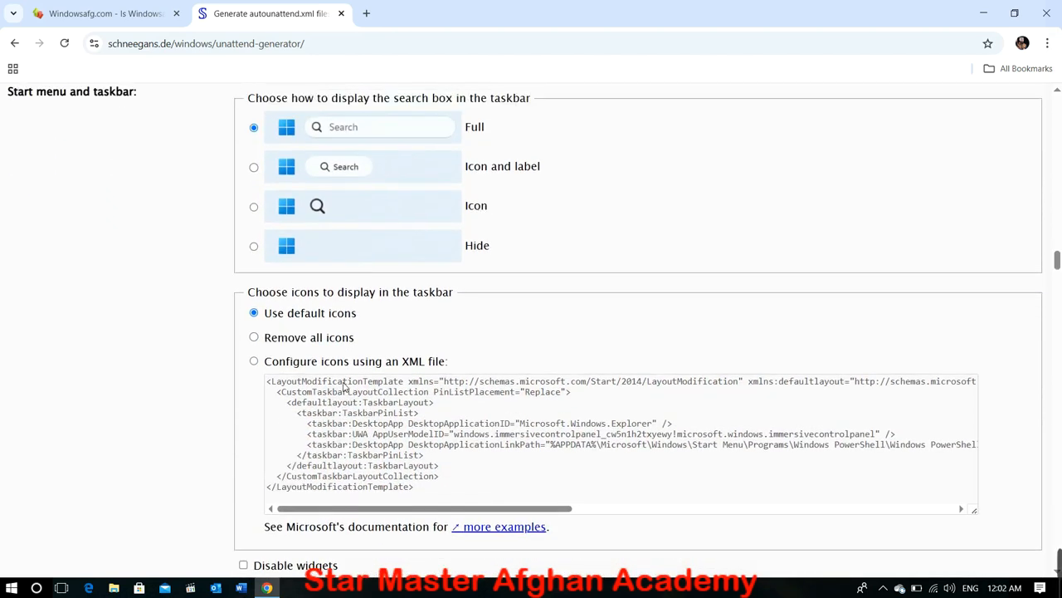
pyautogui.scroll(-3, 345, 387)
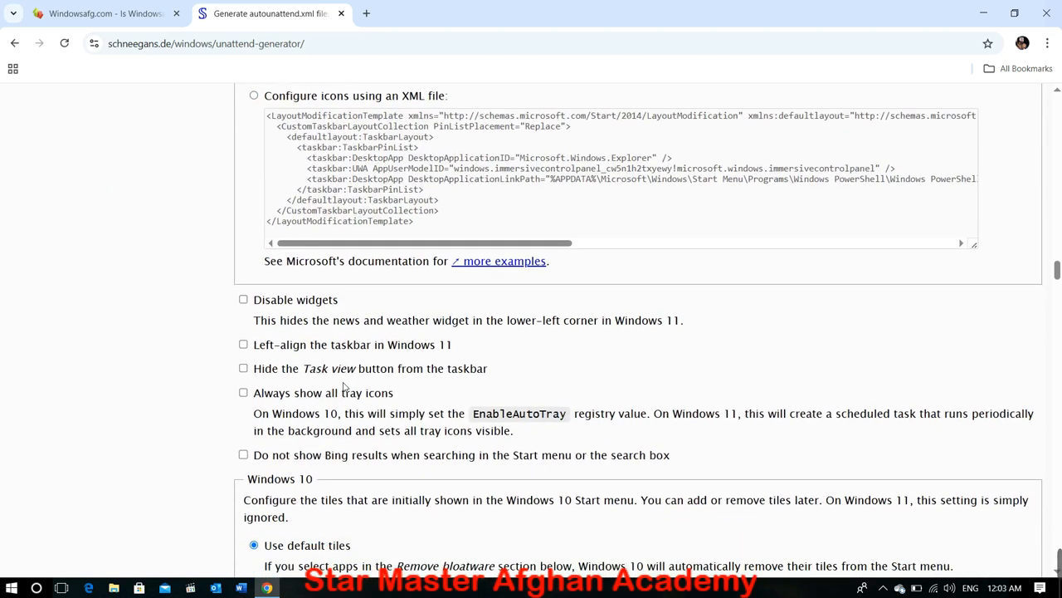
pyautogui.scroll(-3, 332, 410)
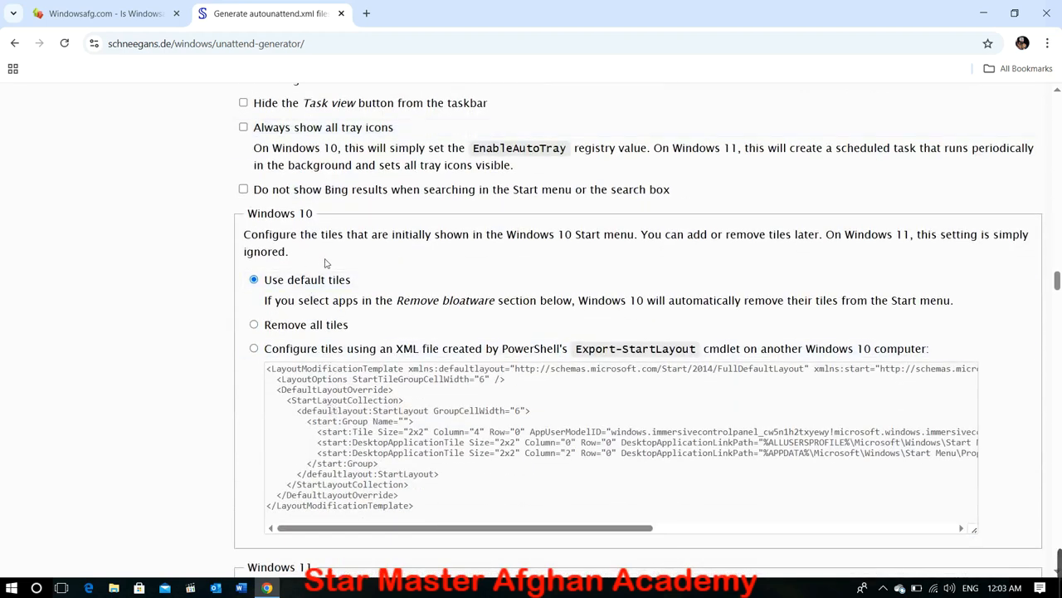
pyautogui.scroll(-5, 314, 340)
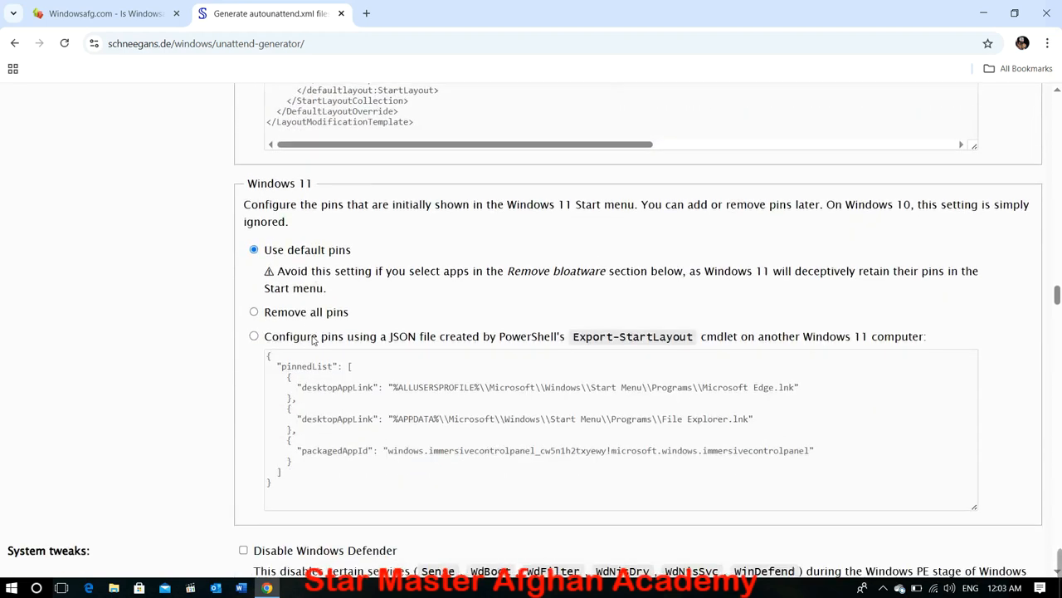
pyautogui.scroll(-3, 314, 340)
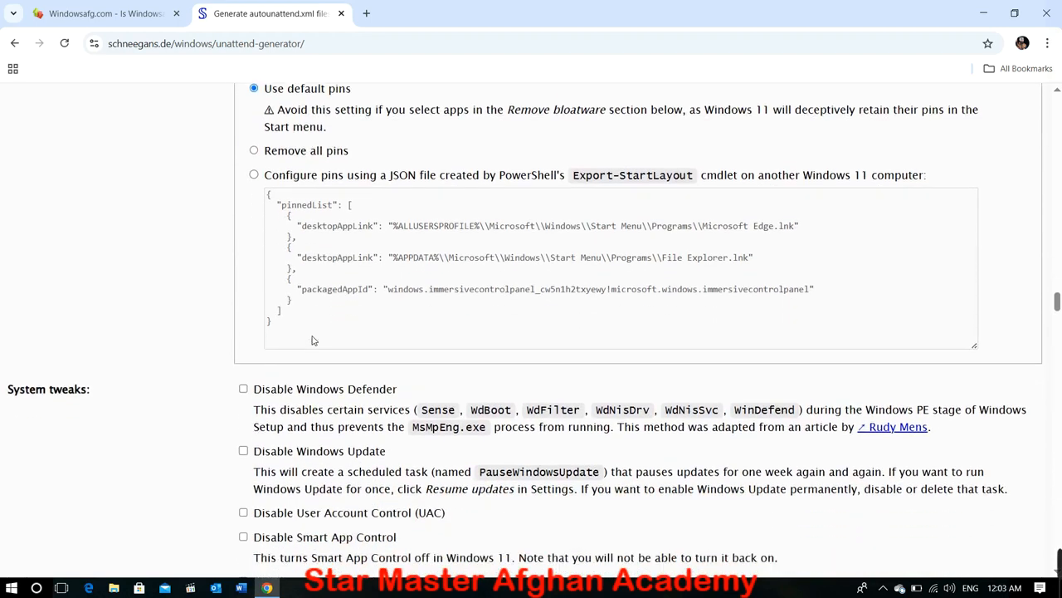
pyautogui.scroll(-6, 313, 340)
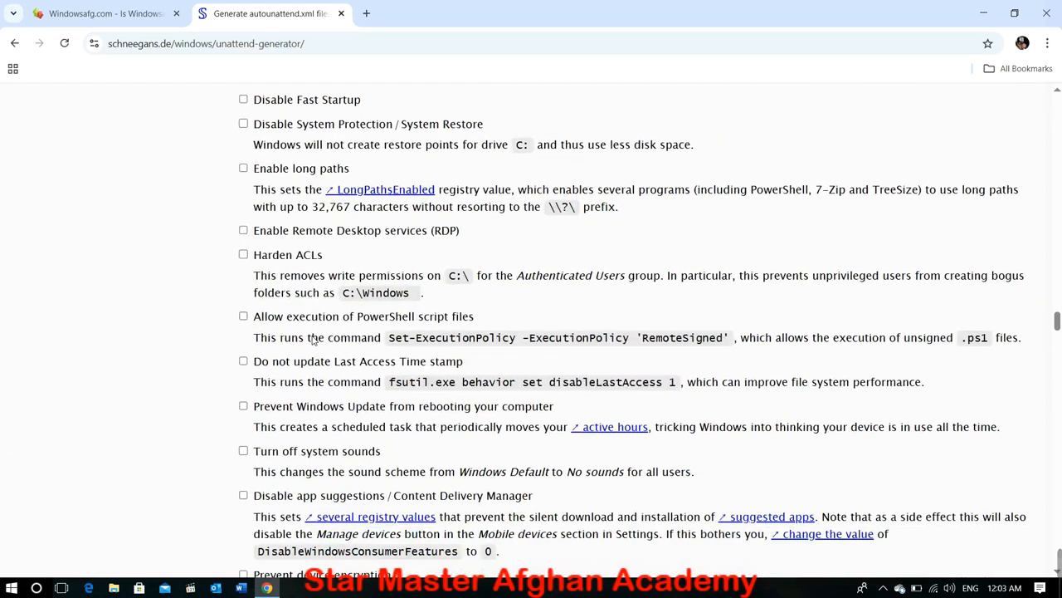
pyautogui.scroll(-4, 317, 334)
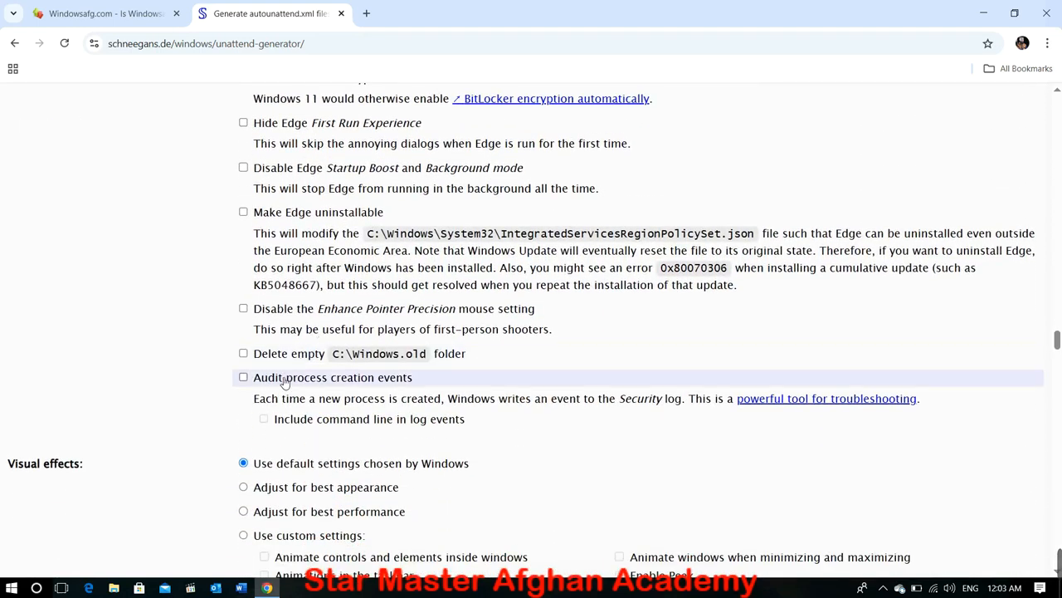
pyautogui.scroll(-2, 283, 380)
pyautogui.scroll(-1, 282, 381)
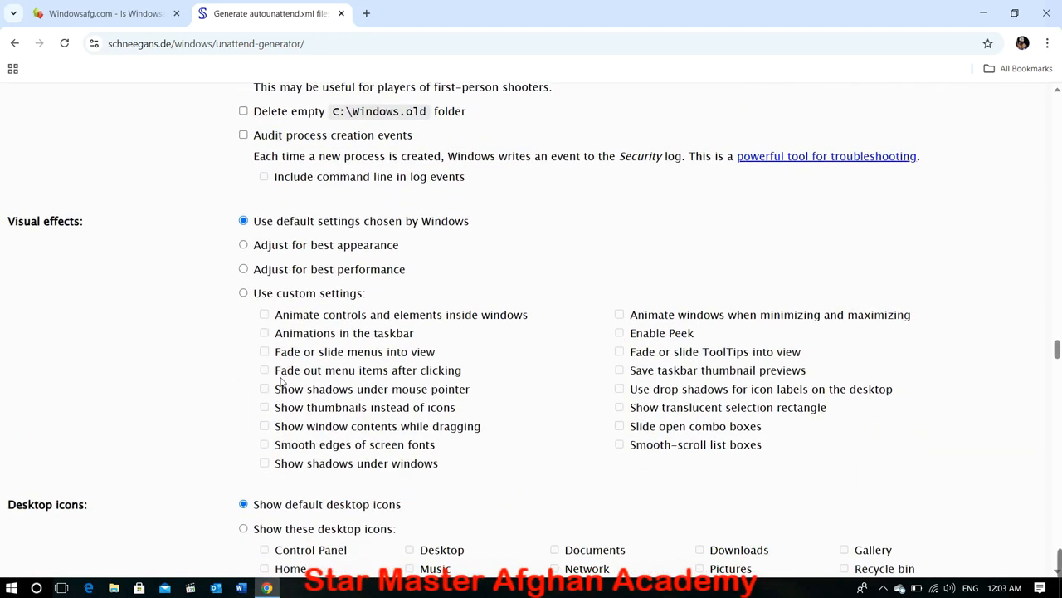
# Step: Choose custom desktop icons and enable Desktop, Documents and Network
pyautogui.scroll(-2, 282, 380)
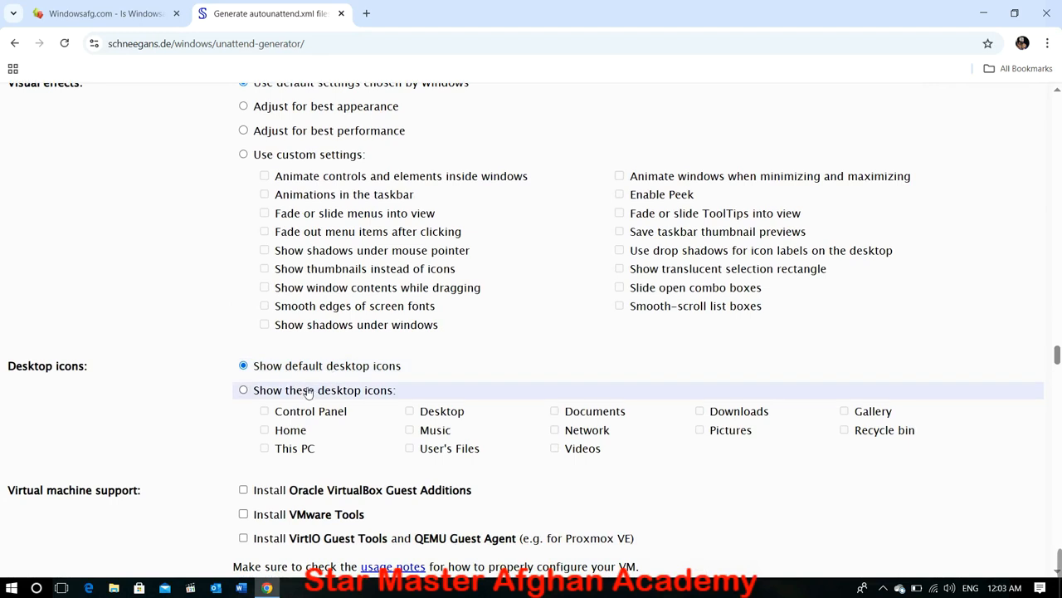
pyautogui.click(304, 392)
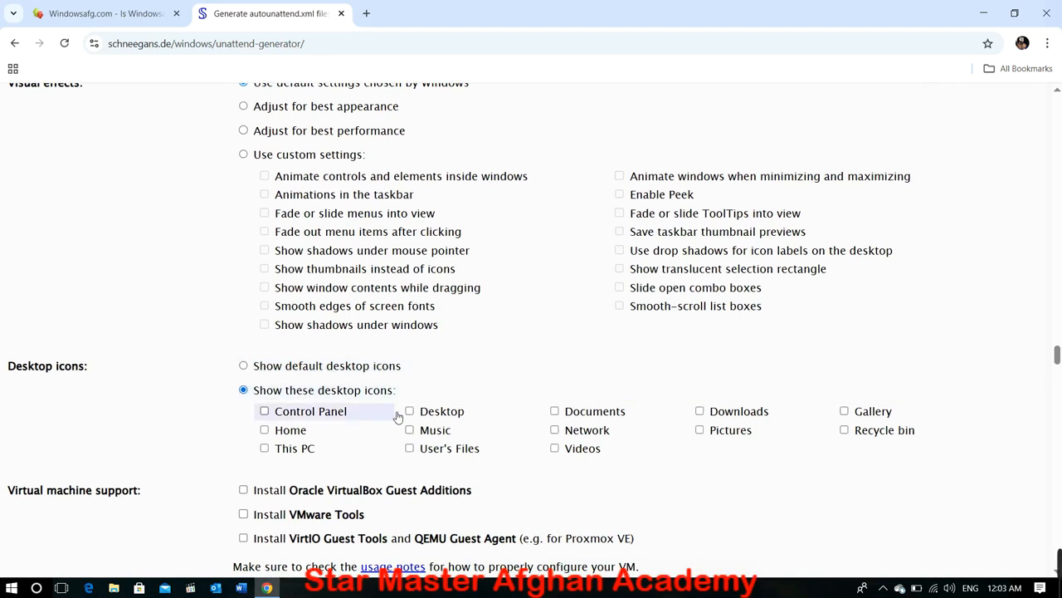
pyautogui.click(555, 411)
pyautogui.click(555, 430)
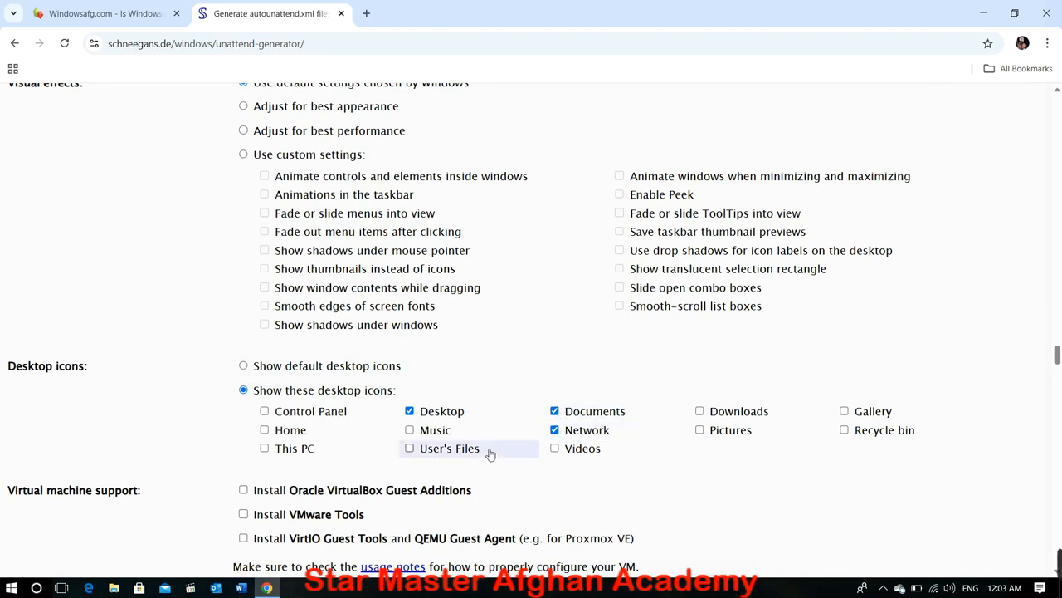
# Step: Enable installation of Oracle VirtualBox Guest Additions, VMware Tools, and VirtIO Guest Tools with QEMU Guest Agent for virtual machine support
pyautogui.scroll(-2, 489, 453)
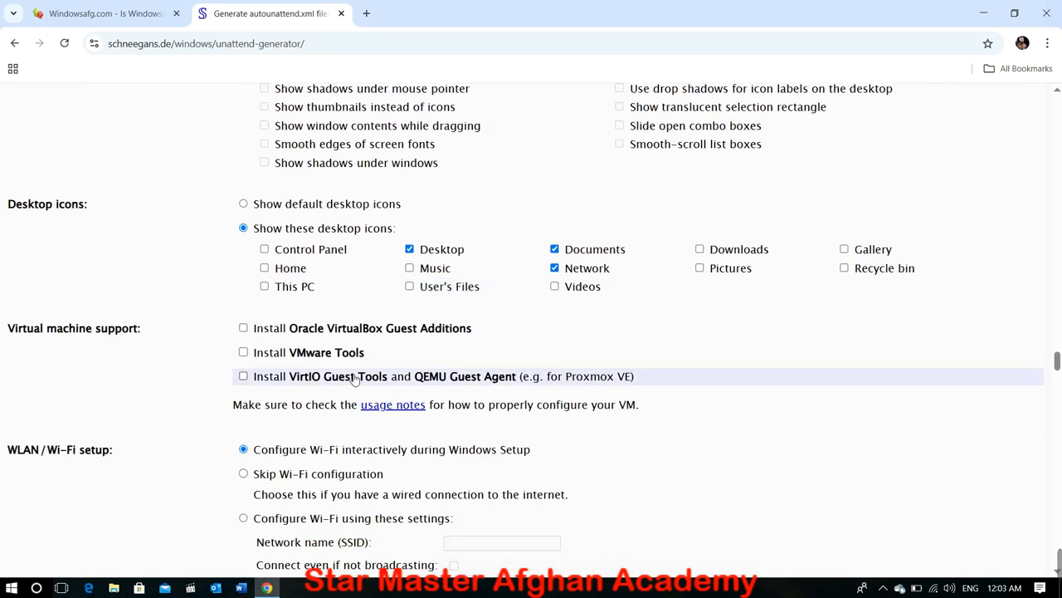
pyautogui.click(243, 328)
pyautogui.scroll(-3, 278, 395)
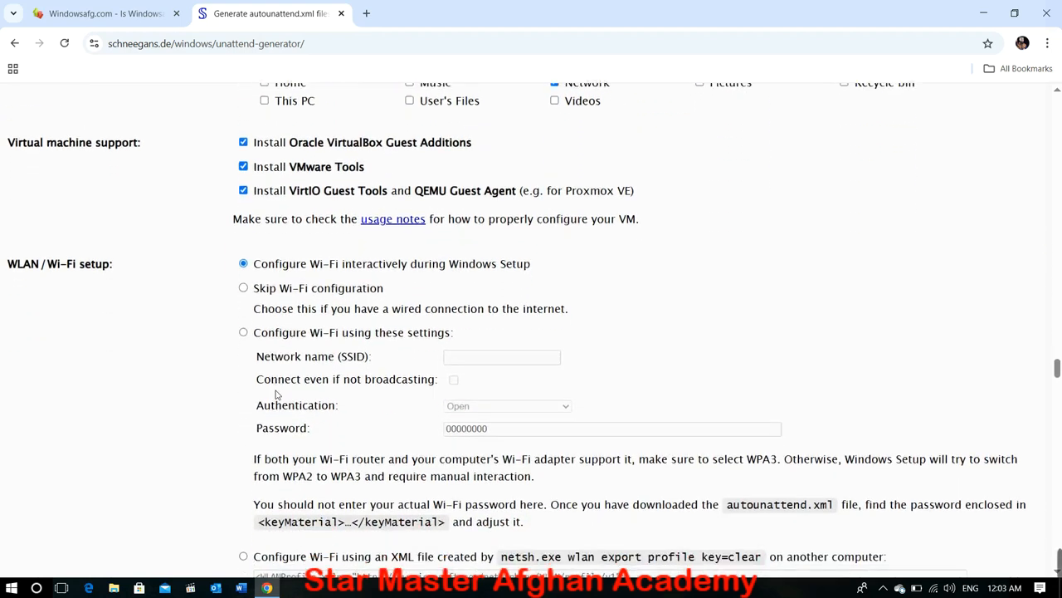
# Step: Review the Wi-Fi setup, express settings, lock key, personalization and bloatware removal options
pyautogui.scroll(-6, 276, 395)
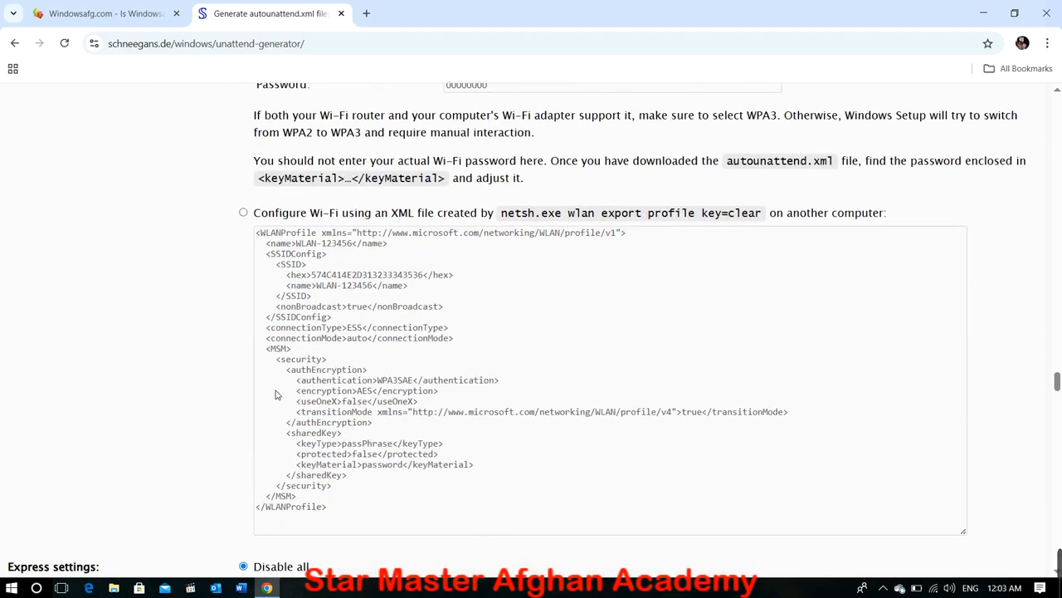
pyautogui.scroll(-2, 276, 395)
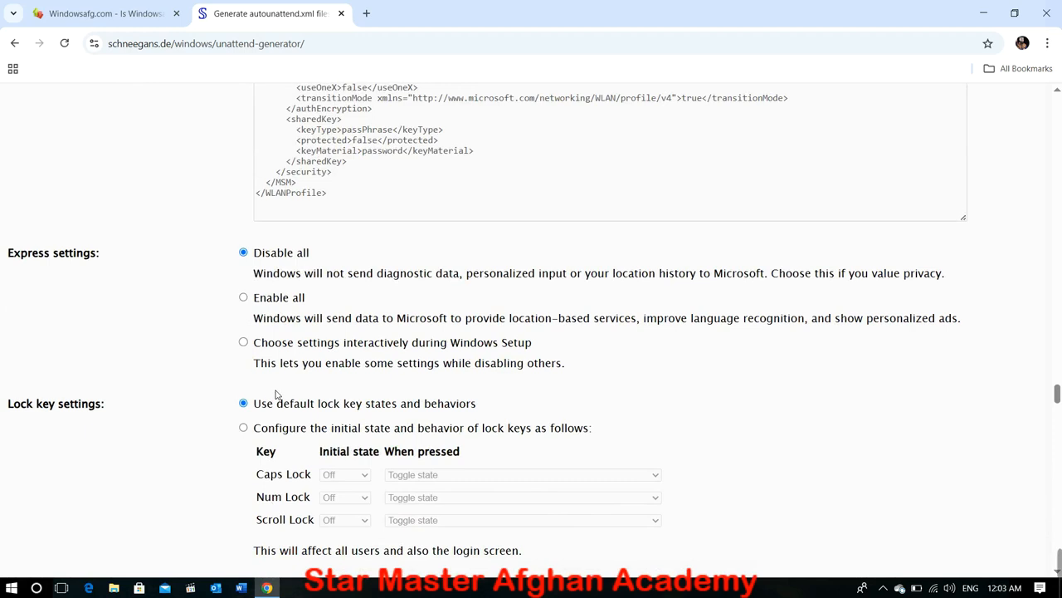
pyautogui.scroll(-3, 277, 395)
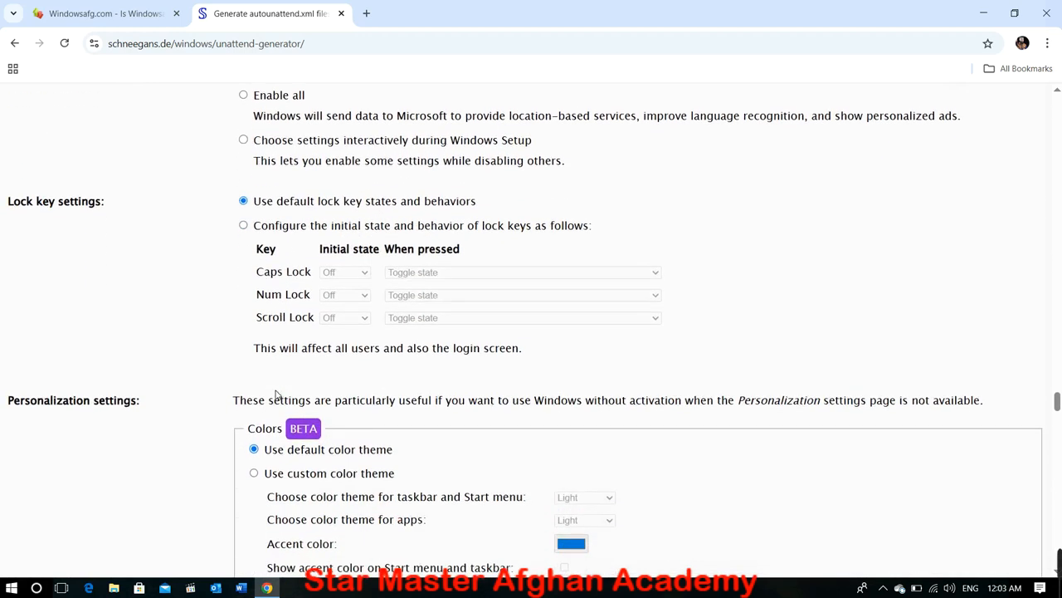
pyautogui.scroll(-1, 276, 395)
pyautogui.scroll(-7, 277, 395)
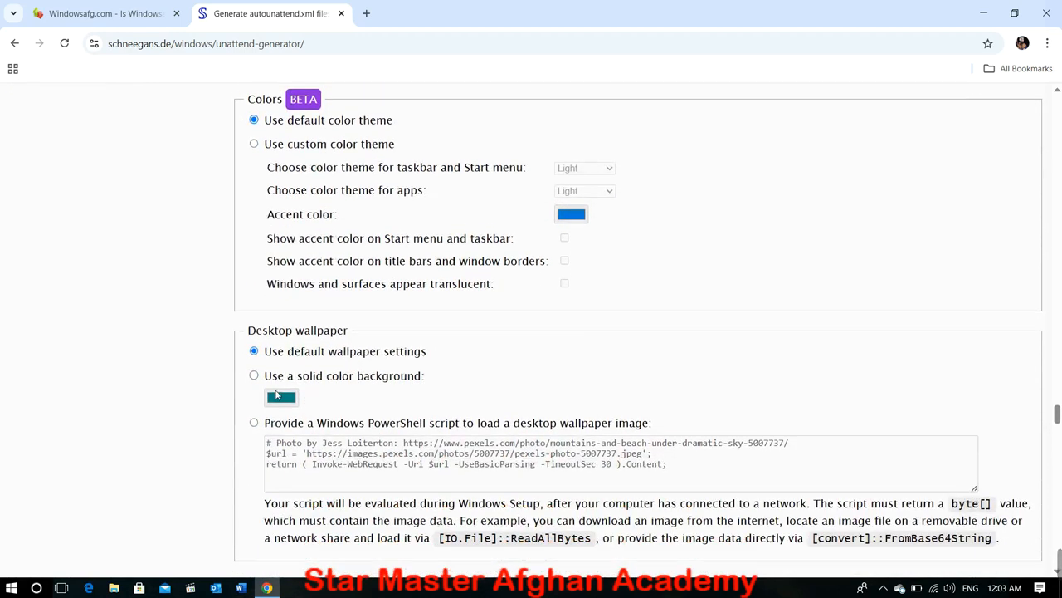
pyautogui.scroll(-5, 279, 395)
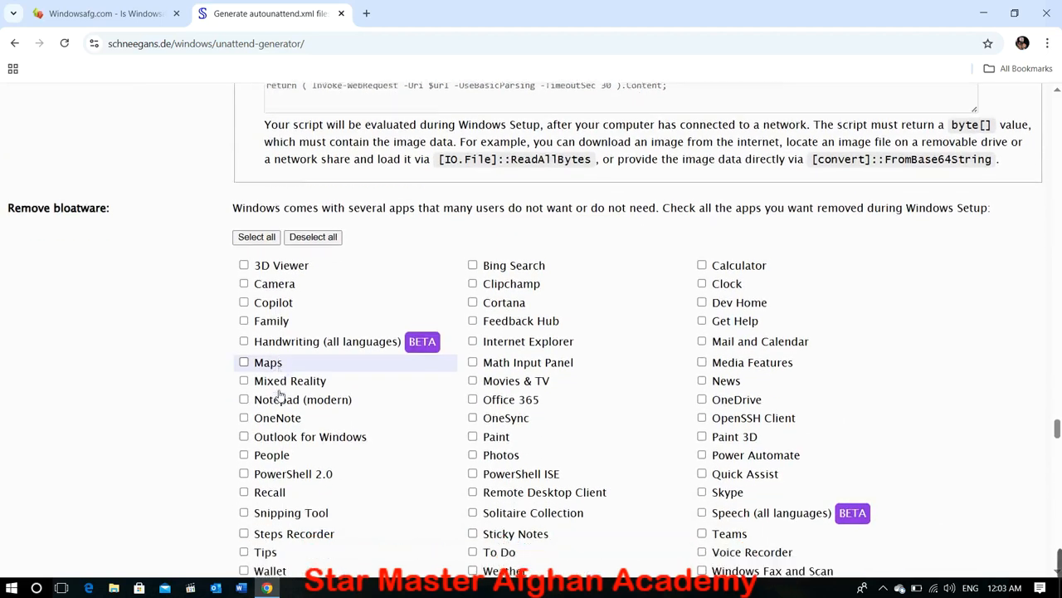
# Step: Examine the custom script sections, from the system-context scripts to the notes on how scripts are run
pyautogui.scroll(-3, 279, 395)
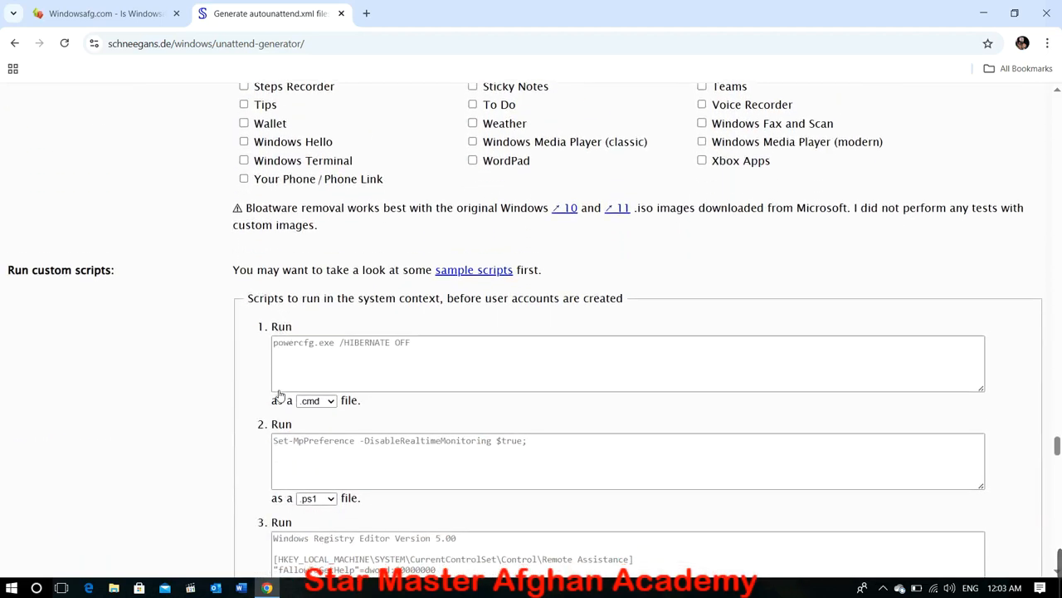
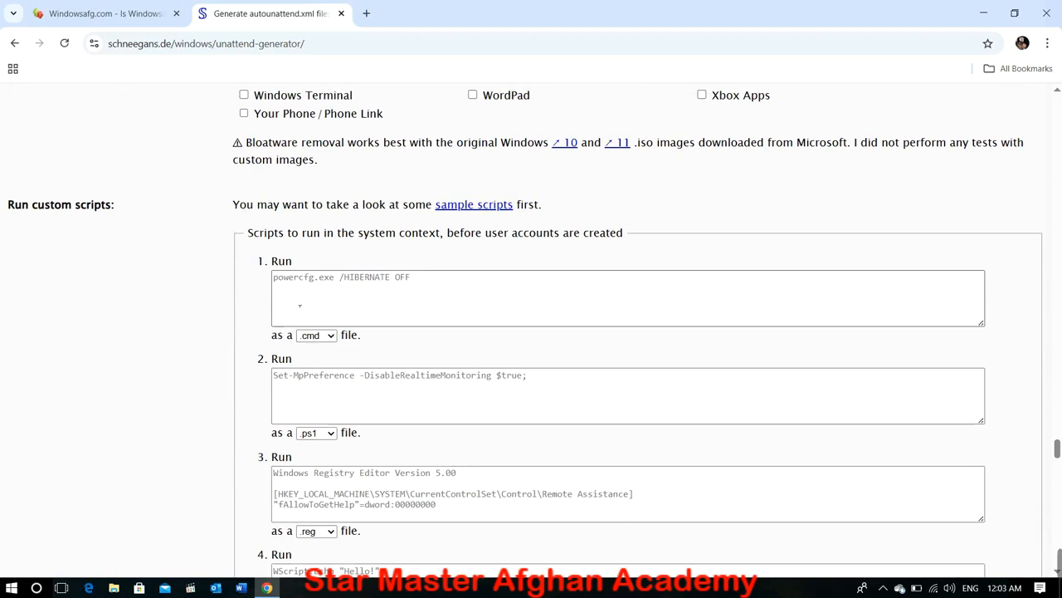
pyautogui.scroll(-1, 323, 313)
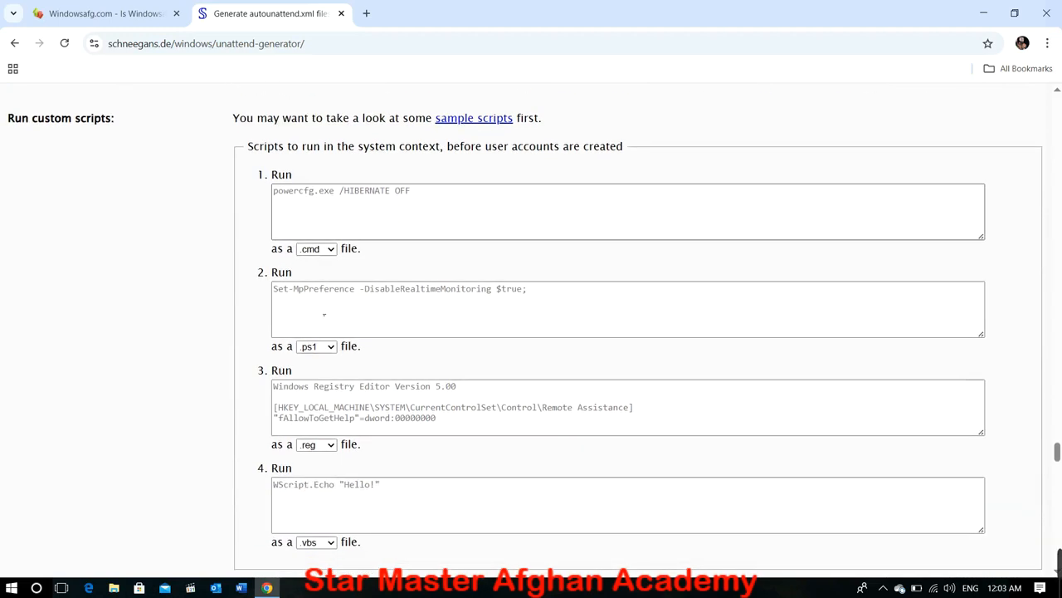
pyautogui.scroll(-2, 323, 313)
pyautogui.scroll(-8, 324, 314)
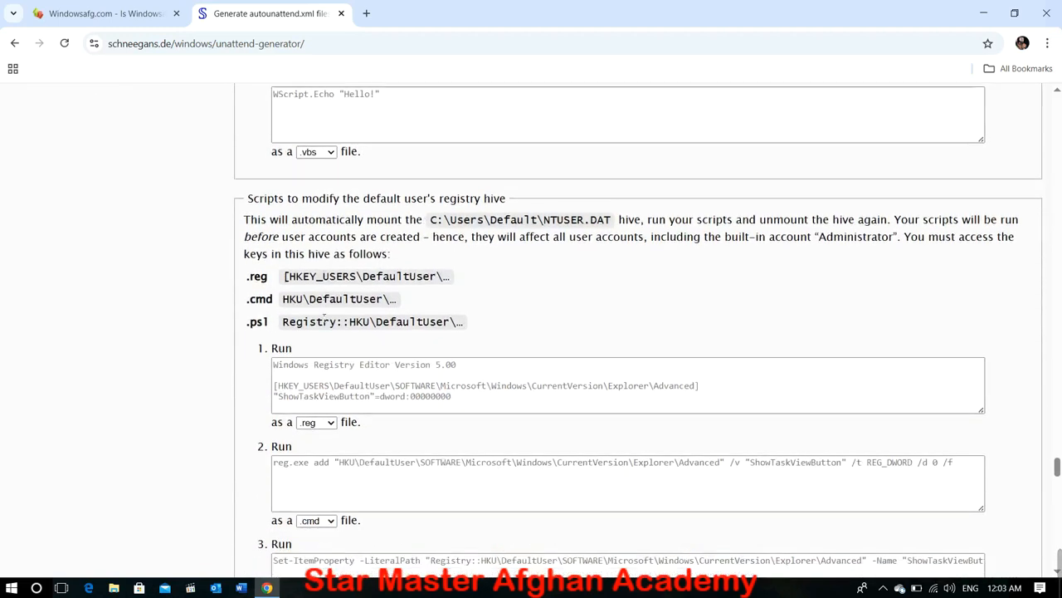
pyautogui.scroll(-7, 322, 315)
pyautogui.scroll(-8, 320, 315)
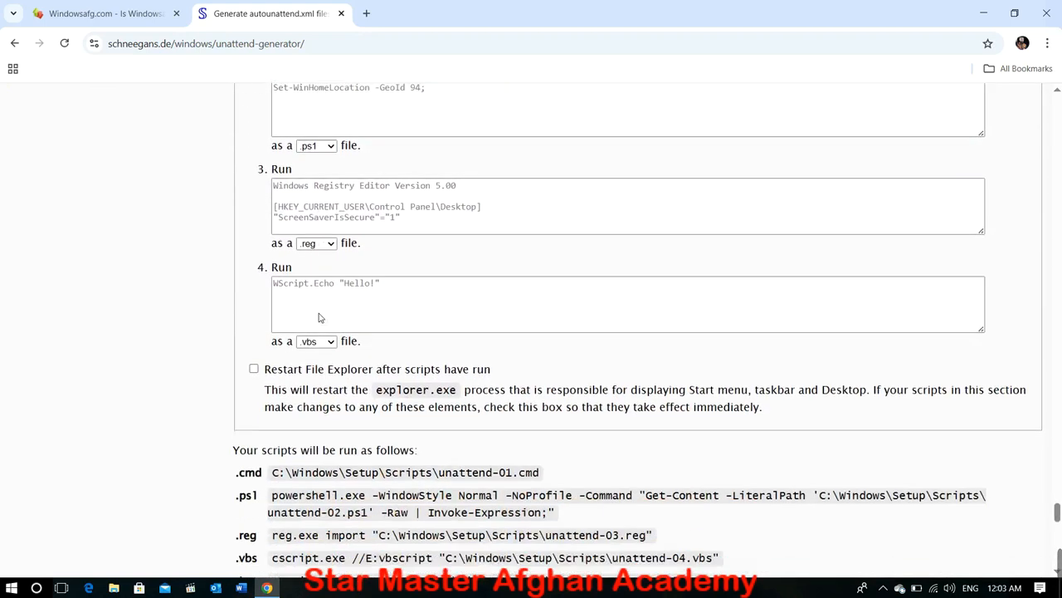
pyautogui.scroll(1, 320, 315)
pyautogui.scroll(-3, 320, 315)
# Step: Download the generated answer file as an .xml file and show autounattend.xml in its Downloads folder
pyautogui.scroll(-5, 319, 315)
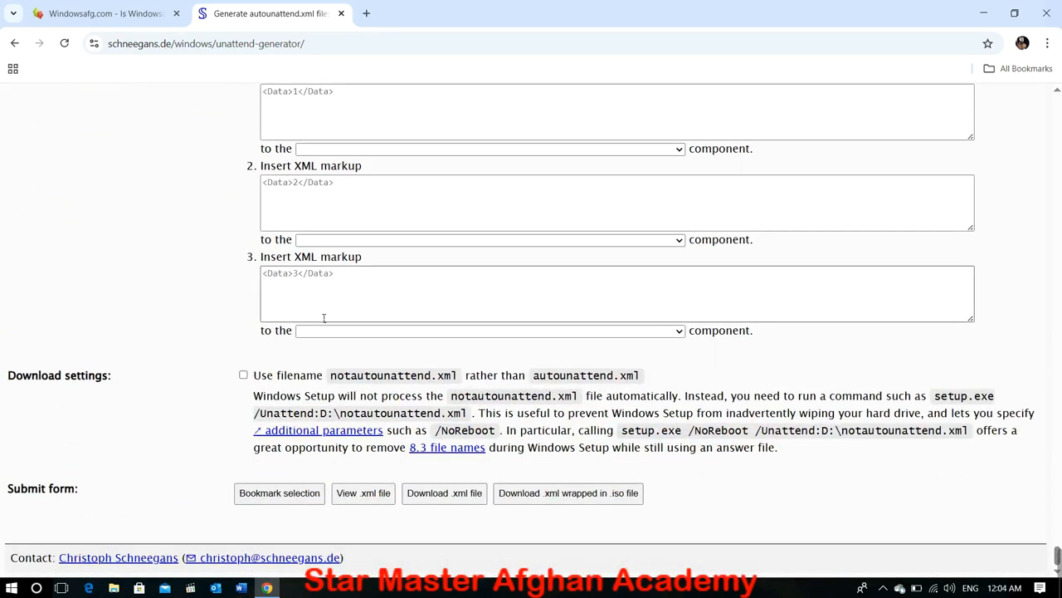
pyautogui.click(445, 493)
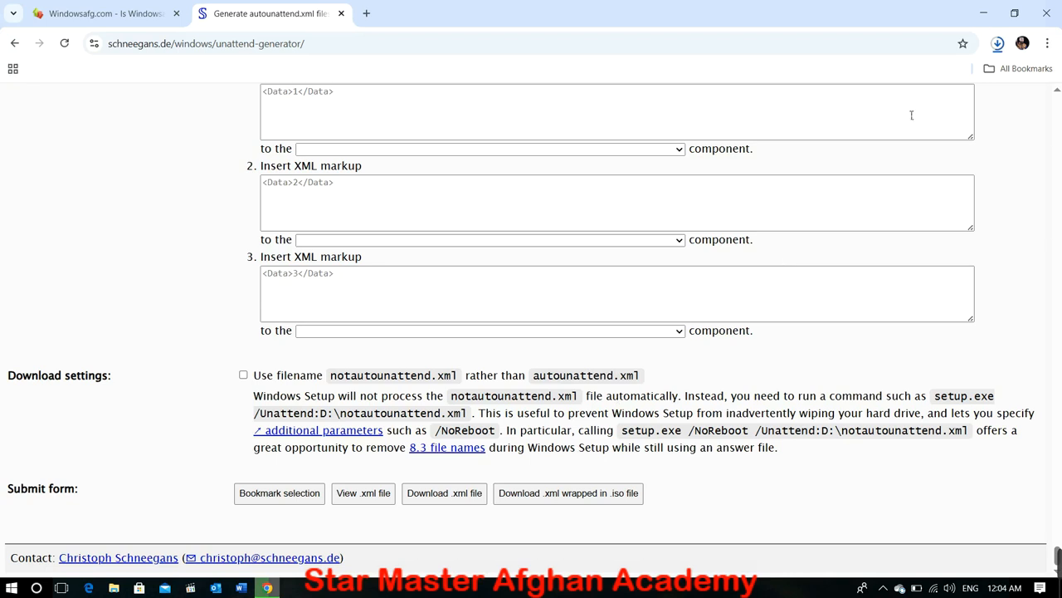
pyautogui.click(1000, 45)
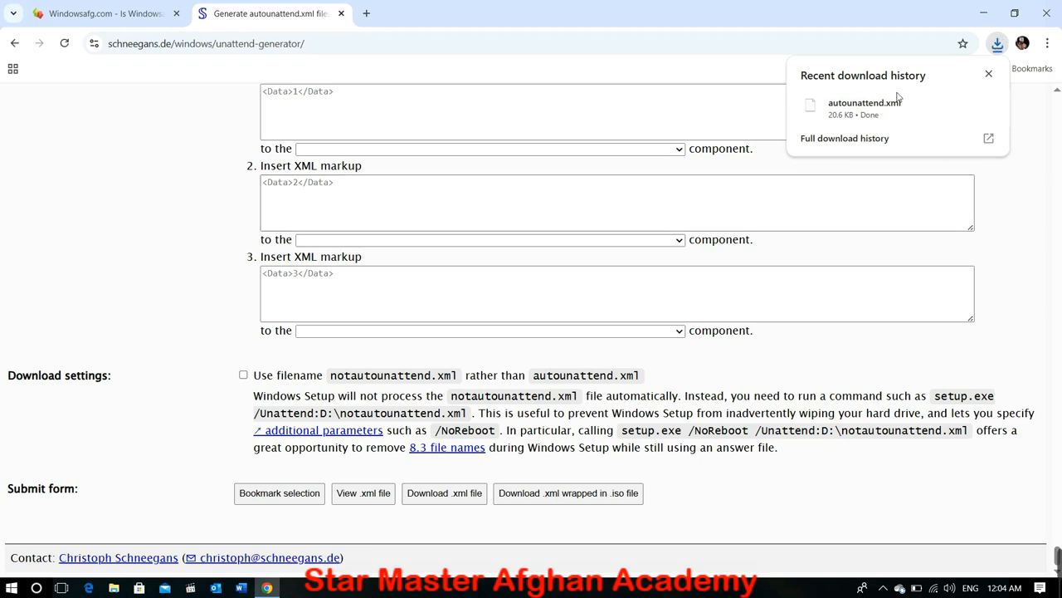
pyautogui.click(959, 111)
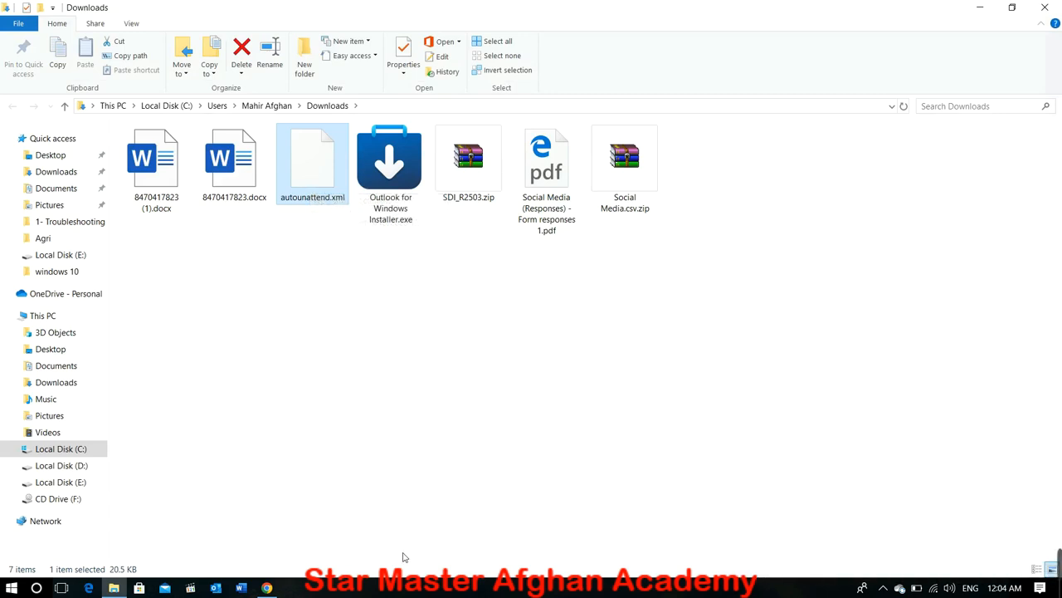
pyautogui.moveTo(1057, 565)
pyautogui.click(756, 567)
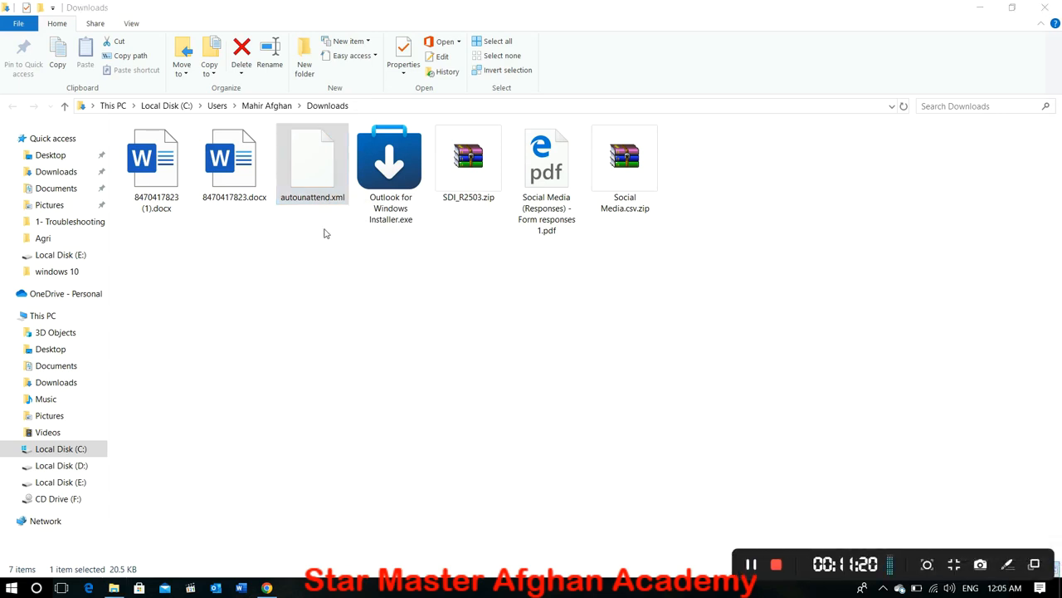
# Step: Copy autounattend.xml from Downloads into the Unattended for GPT folder under SMA\1- Troubleshooting on Local Disk (E:)
pyautogui.click(318, 202)
pyautogui.rightClick(318, 190)
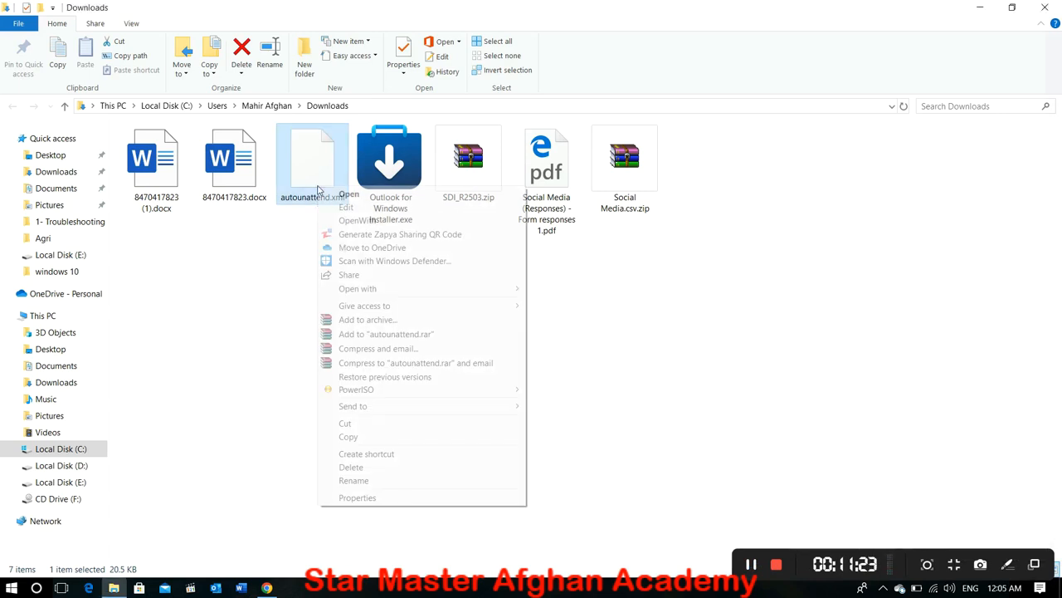
pyautogui.click(348, 437)
pyautogui.click(66, 481)
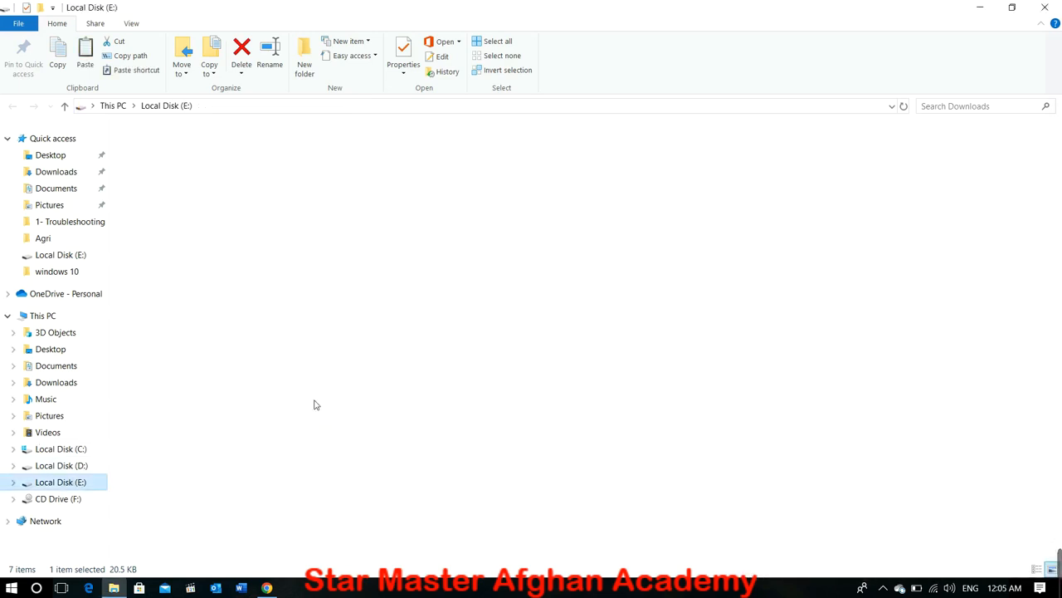
pyautogui.doubleClick(781, 261)
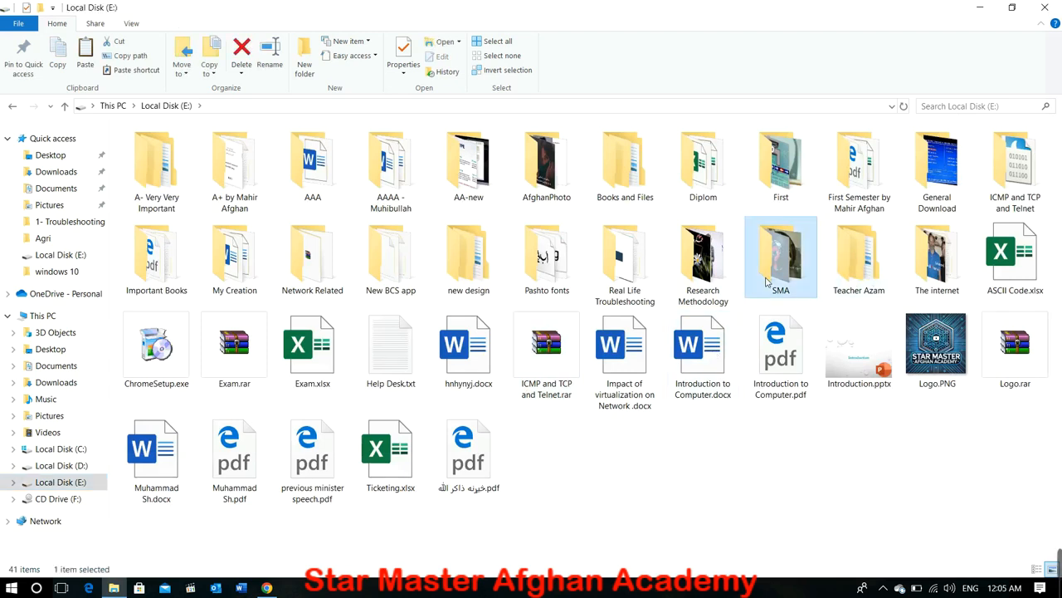
pyautogui.doubleClick(166, 175)
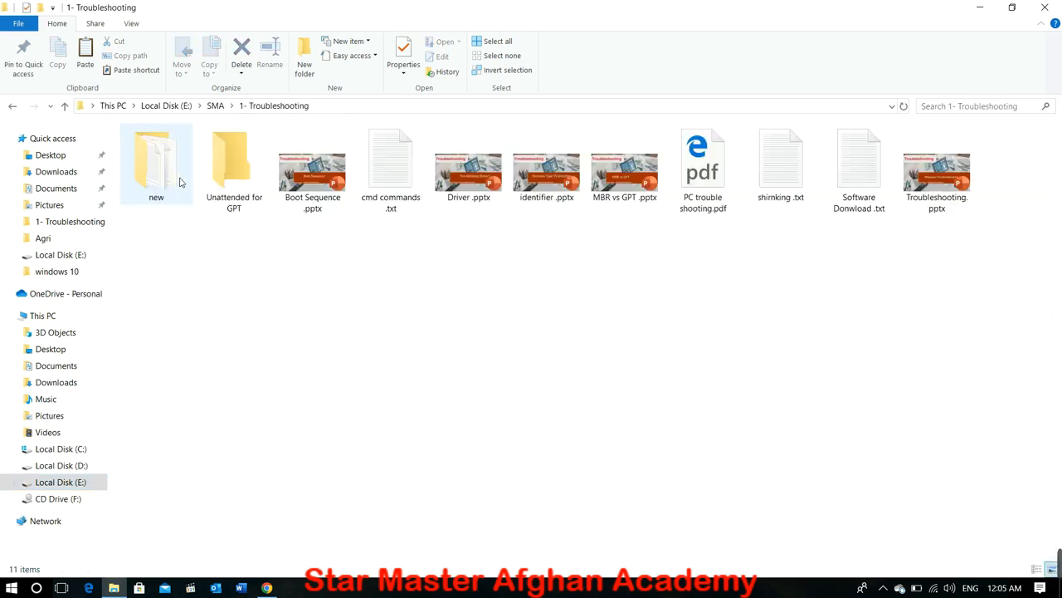
pyautogui.click(233, 170)
pyautogui.doubleClick(233, 170)
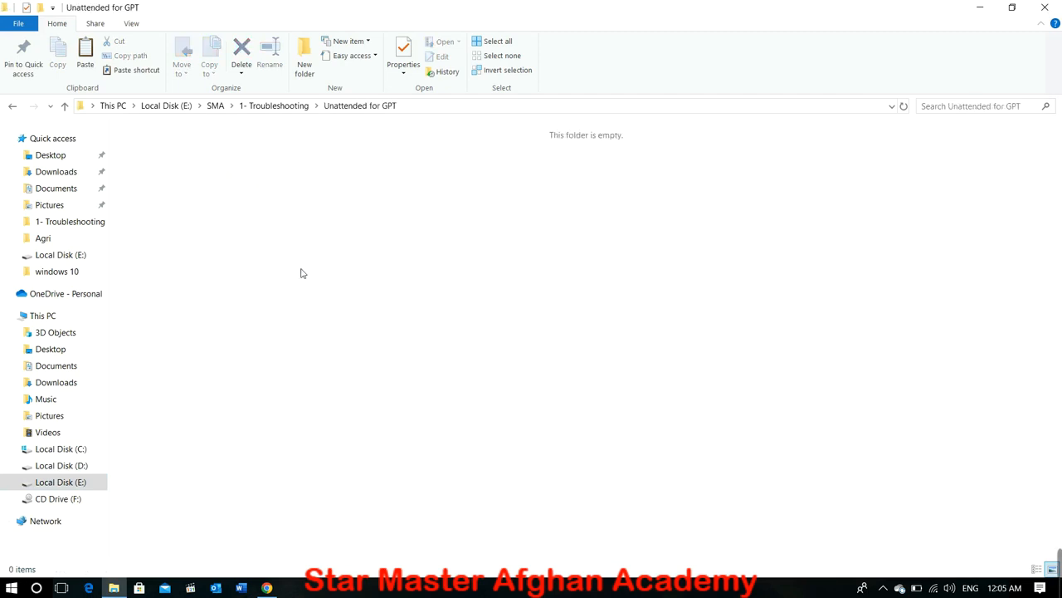
pyautogui.hotkey('ctrl', 'v')
# Step: Return to the 1- Troubleshooting folder and rename the Unattended for GPT folder as Unattended for MBR
pyautogui.hotkey('alt', 'Up')
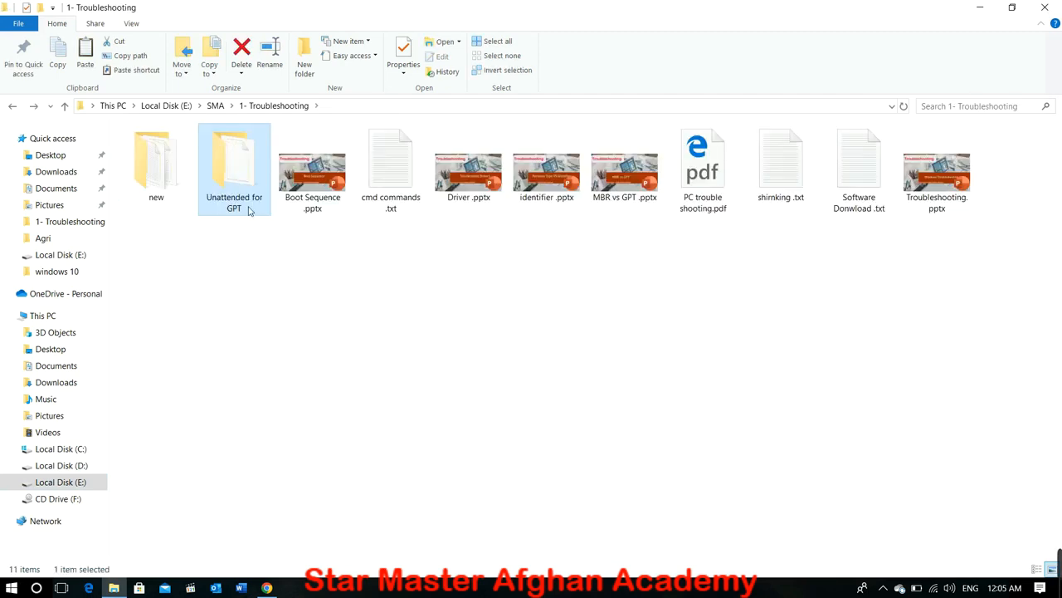
pyautogui.press('F2')
pyautogui.press('End')
pyautogui.press('BackSpace')
pyautogui.press('BackSpace')
pyautogui.press('BackSpace')
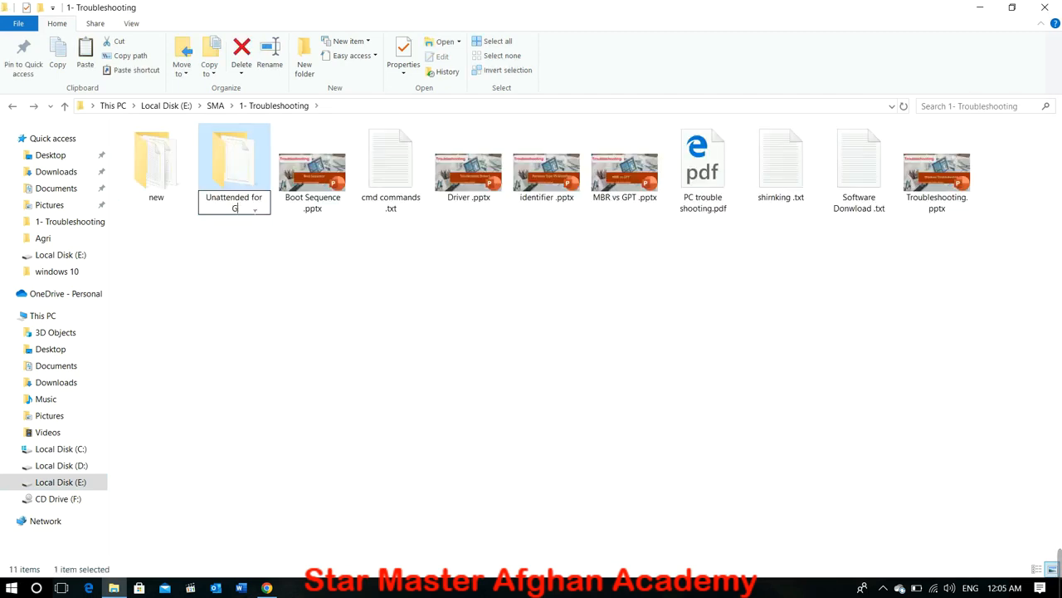
pyautogui.write('MBR')
pyautogui.press('Return')
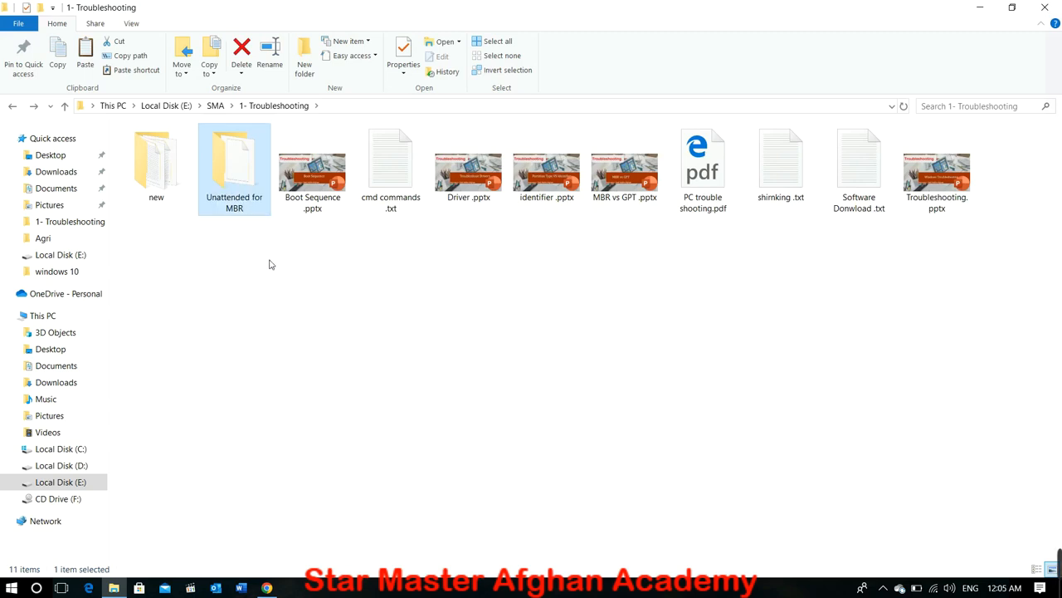
# Step: Open Windows_10_All_UEFI_MBR.iso from E:\Network Related\ISO image\windows 10 with PowerISO
pyautogui.click(14, 107)
pyautogui.click(13, 107)
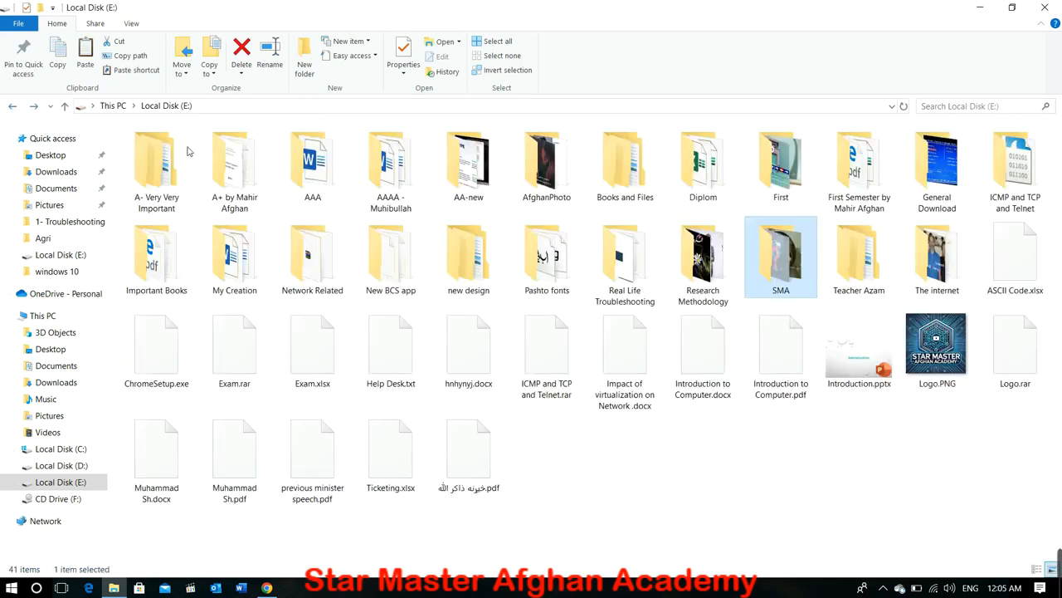
pyautogui.doubleClick(324, 267)
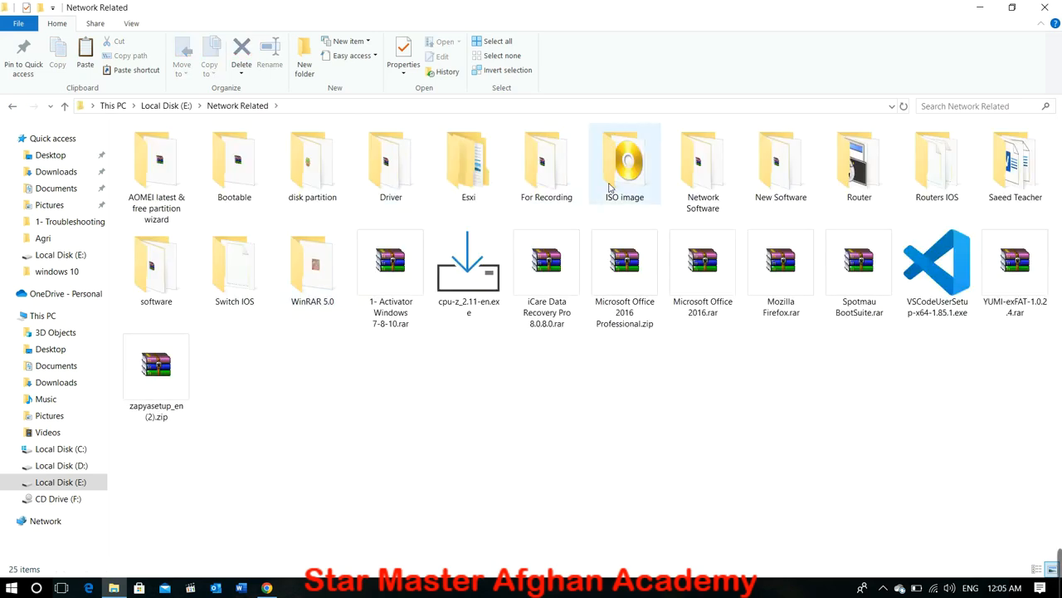
pyautogui.doubleClick(610, 188)
pyautogui.click(240, 179)
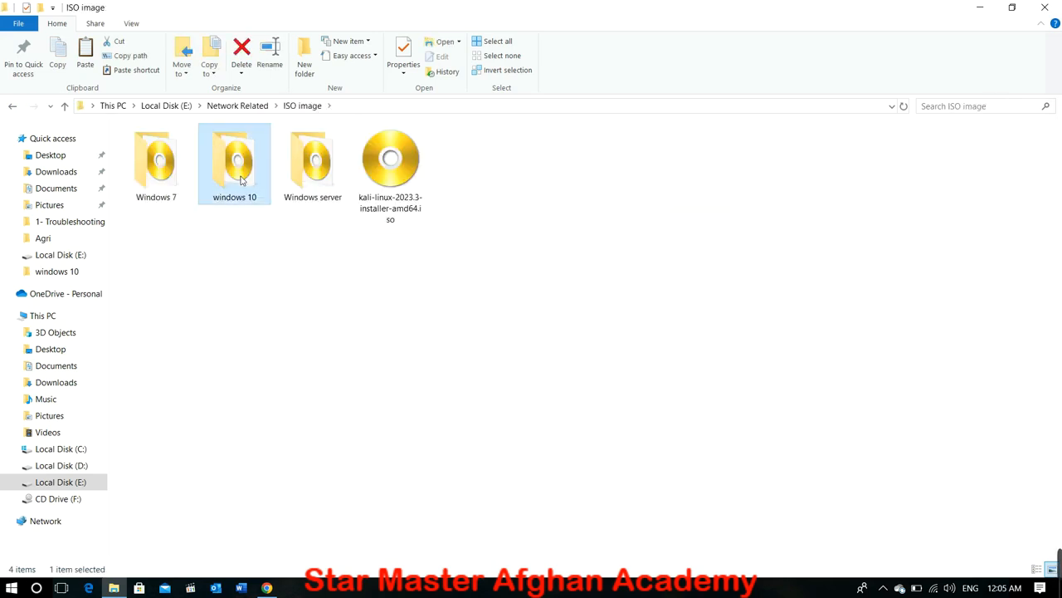
pyautogui.doubleClick(240, 179)
pyautogui.rightClick(161, 179)
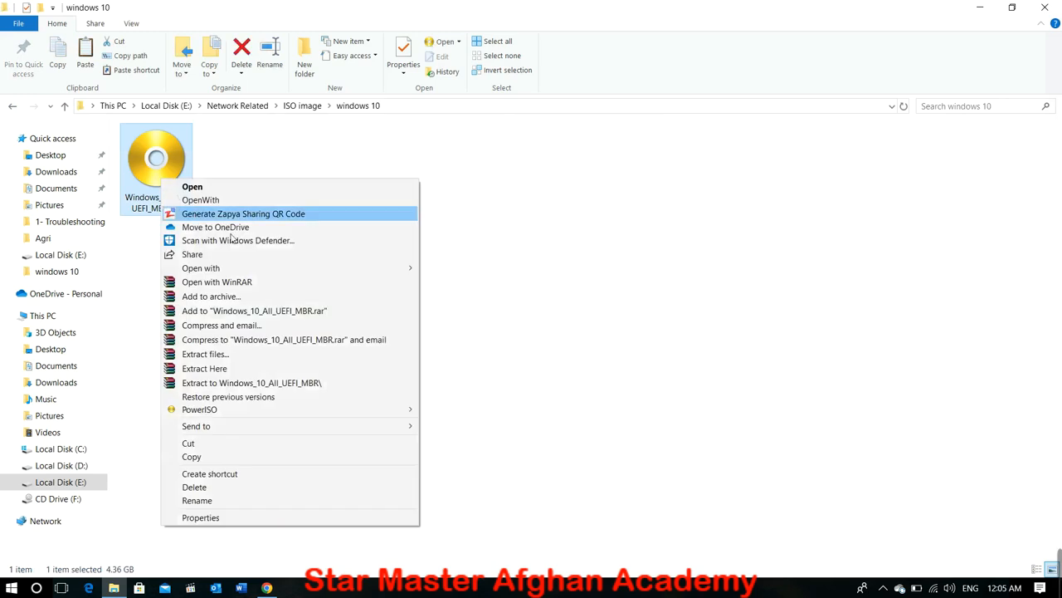
pyautogui.moveTo(403, 268)
pyautogui.click(468, 273)
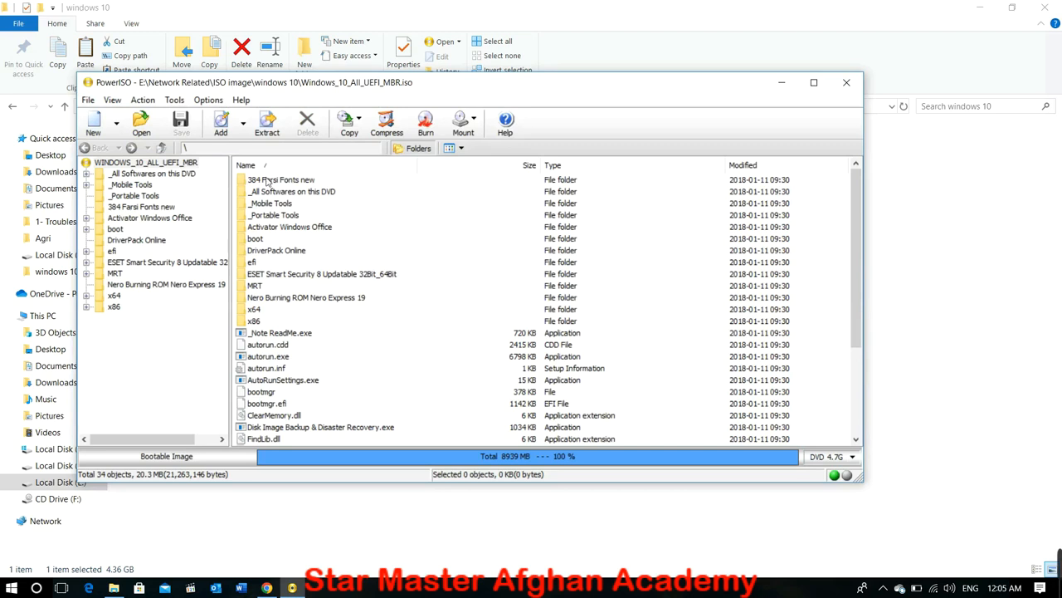
# Step: Add autounattend.xml from E:\SMA\1- Troubleshooting\Unattended for MBR to the root of the ISO image
pyautogui.click(222, 131)
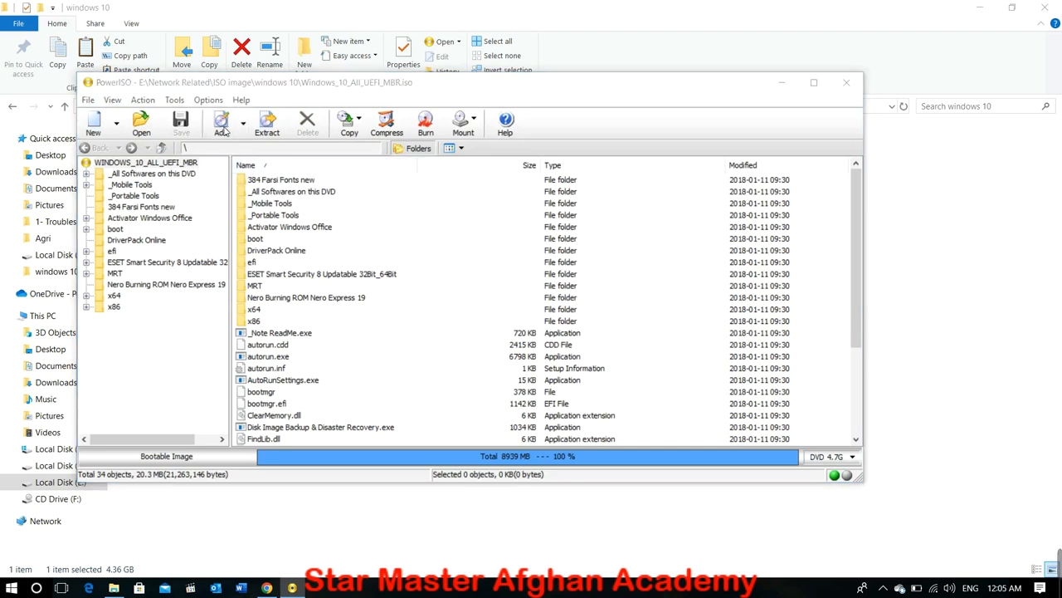
pyautogui.click(509, 216)
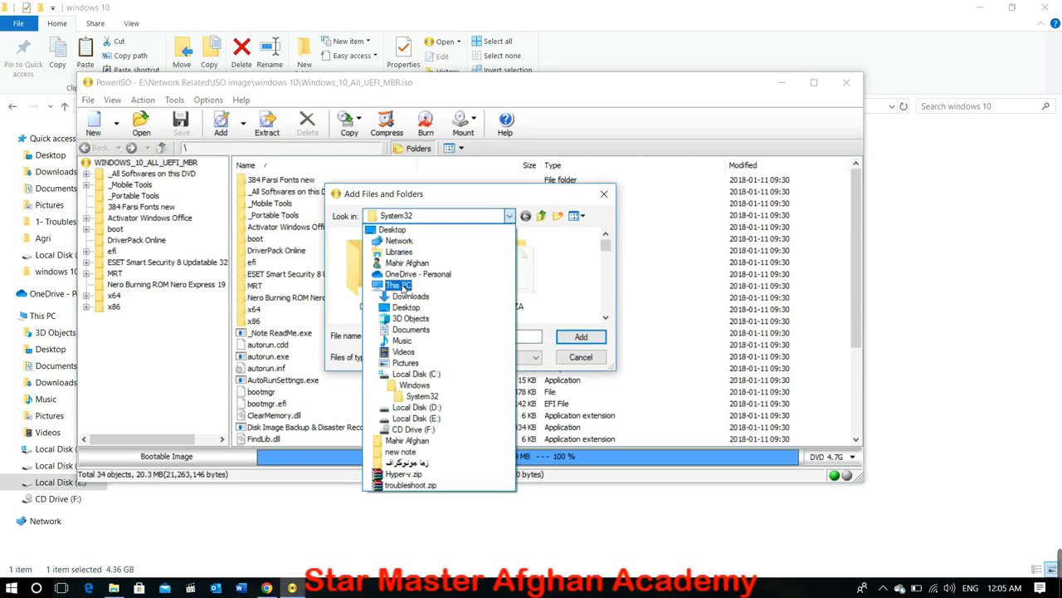
pyautogui.click(402, 286)
pyautogui.scroll(-3, 403, 287)
pyautogui.moveTo(606, 285); pyautogui.dragTo(606, 299)
pyautogui.doubleClick(471, 292)
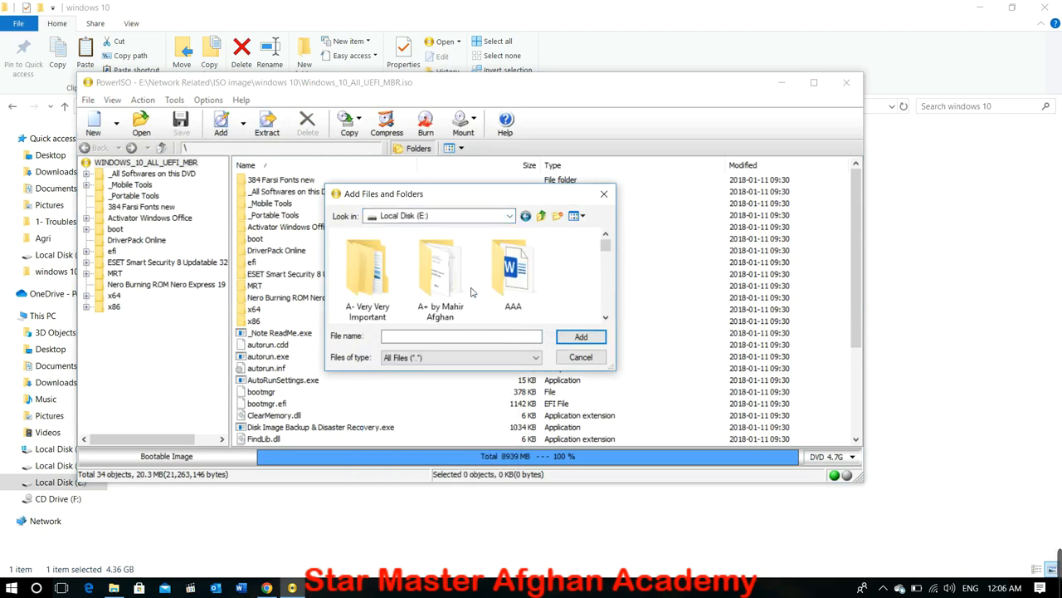
pyautogui.moveTo(606, 253); pyautogui.dragTo(616, 283)
pyautogui.doubleClick(529, 274)
pyautogui.doubleClick(368, 265)
pyautogui.click(432, 282)
pyautogui.doubleClick(431, 282)
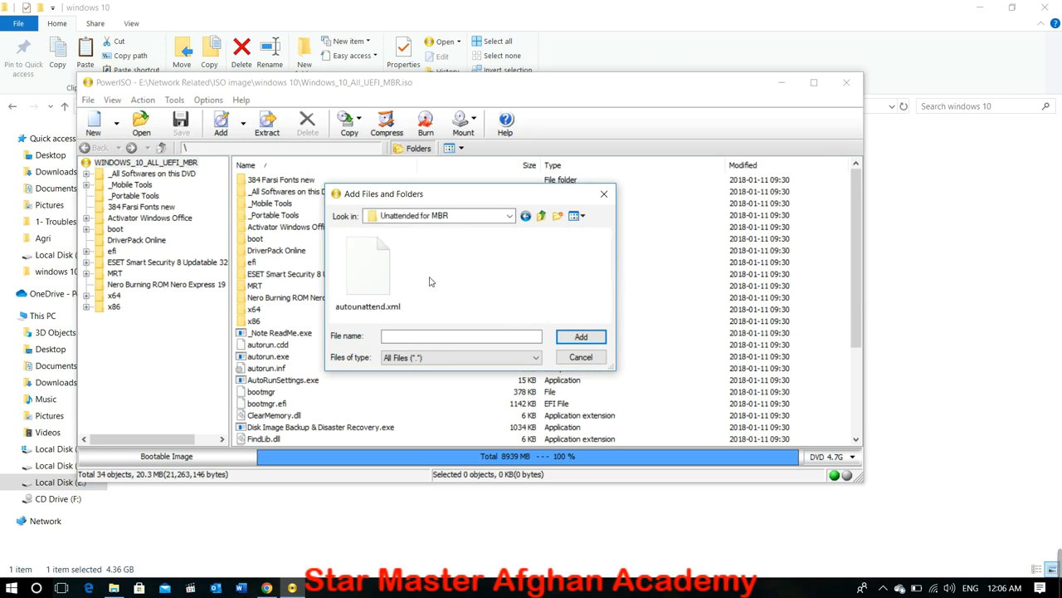
pyautogui.doubleClick(380, 281)
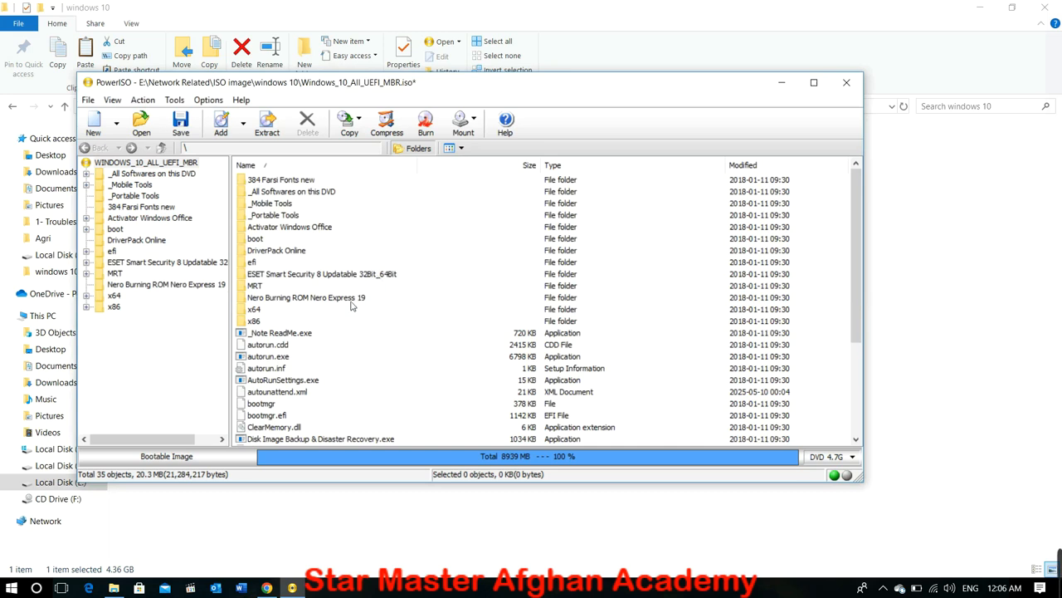
# Step: Save the image with the added autounattend.xml, overwriting the existing Windows_10_All_UEFI_MBR.iso, and close PowerISO
pyautogui.click(279, 394)
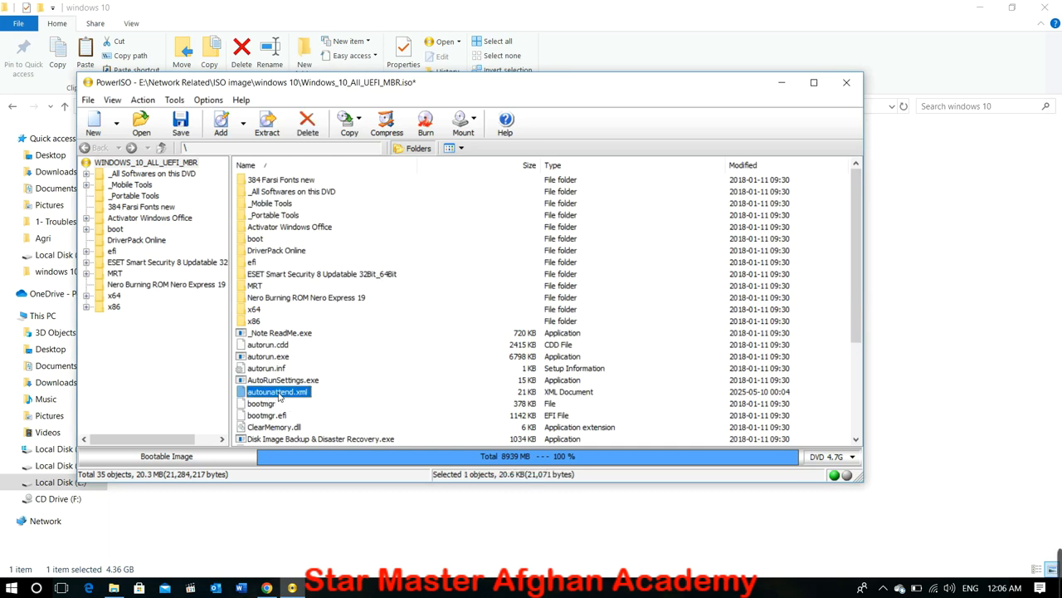
pyautogui.click(186, 135)
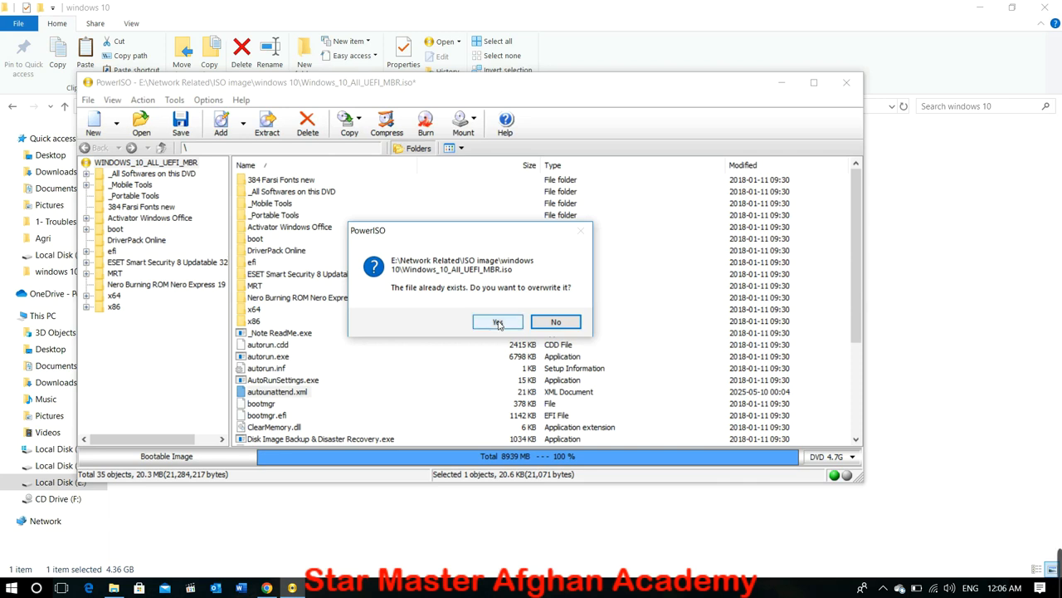
pyautogui.click(498, 322)
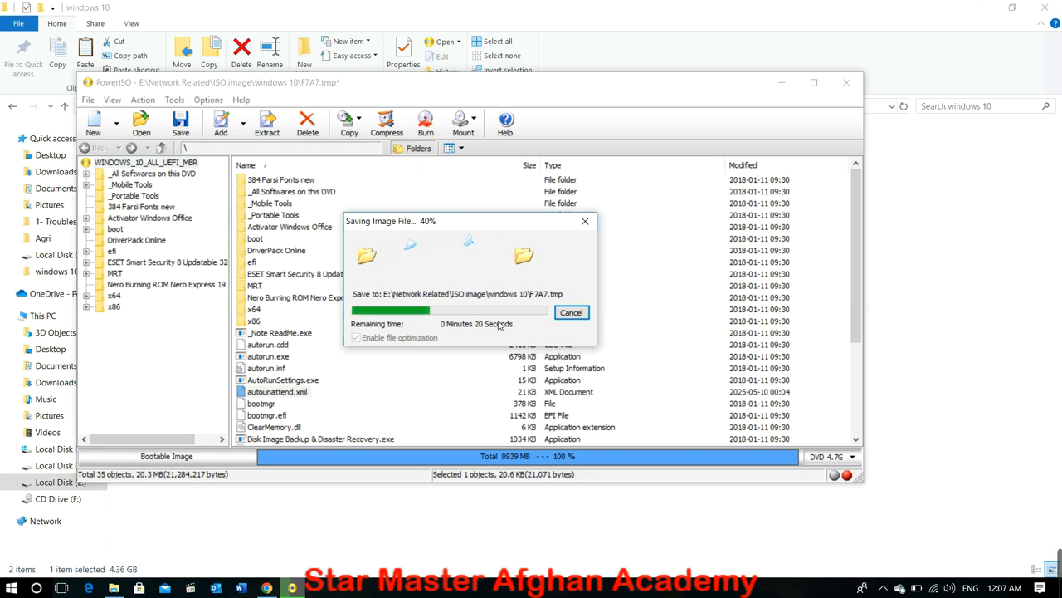
pyautogui.moveTo(784, 572)
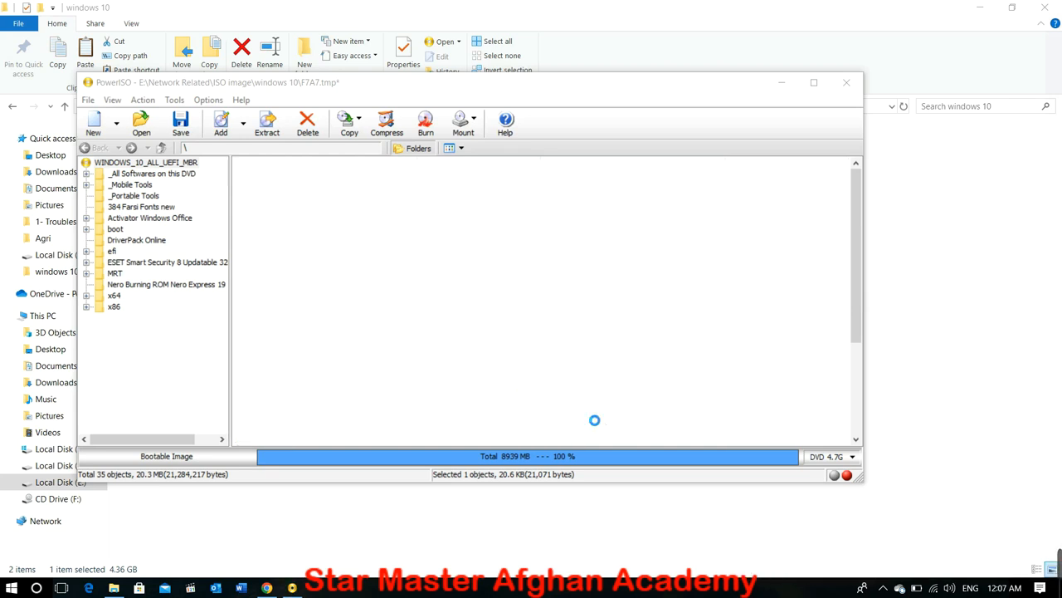
pyautogui.click(846, 82)
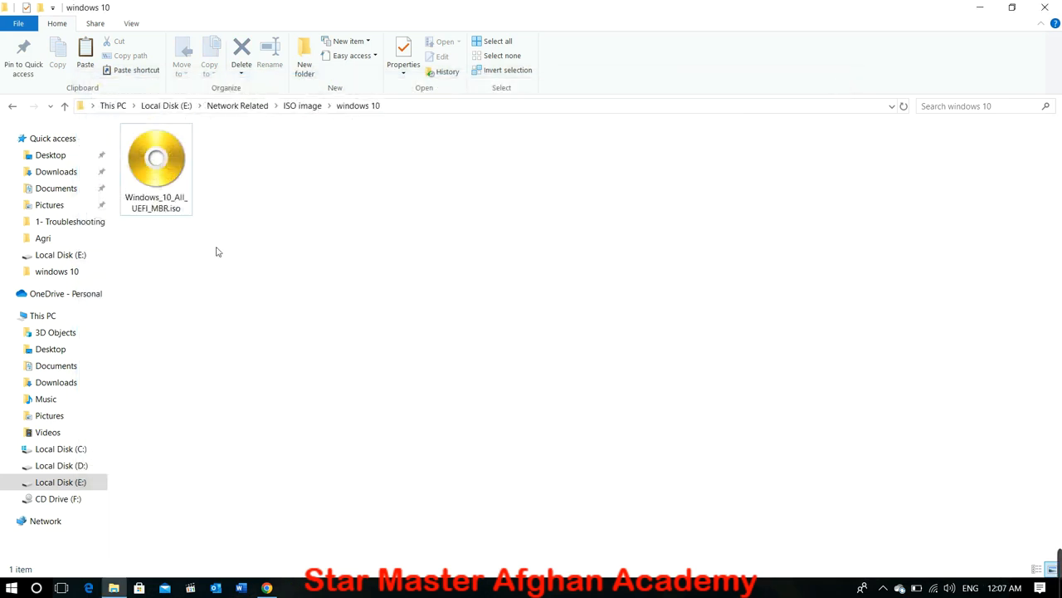
pyautogui.moveTo(183, 252); pyautogui.dragTo(160, 199)
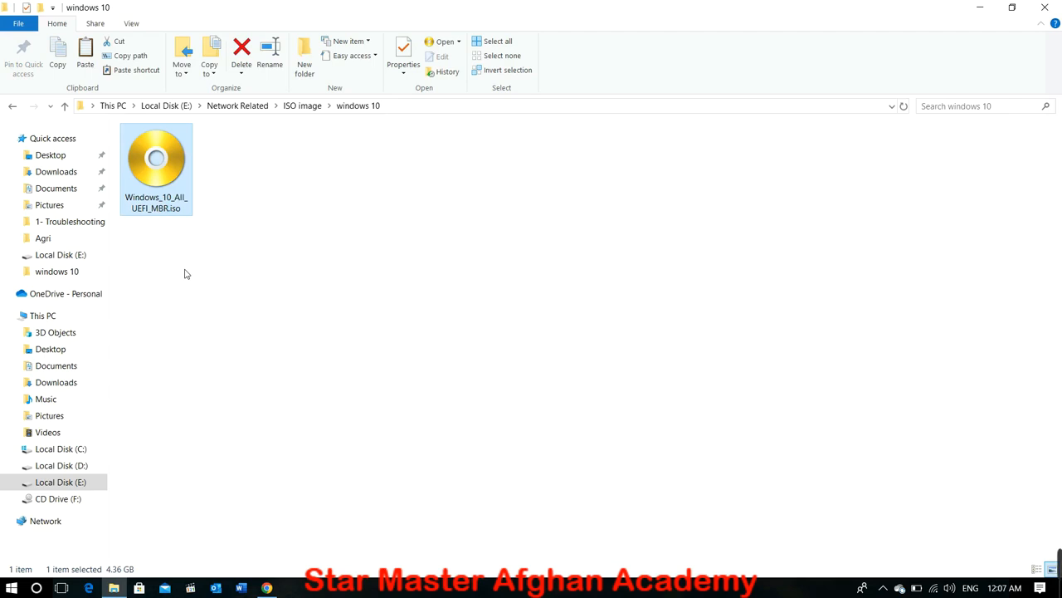
pyautogui.moveTo(161, 254); pyautogui.dragTo(162, 204)
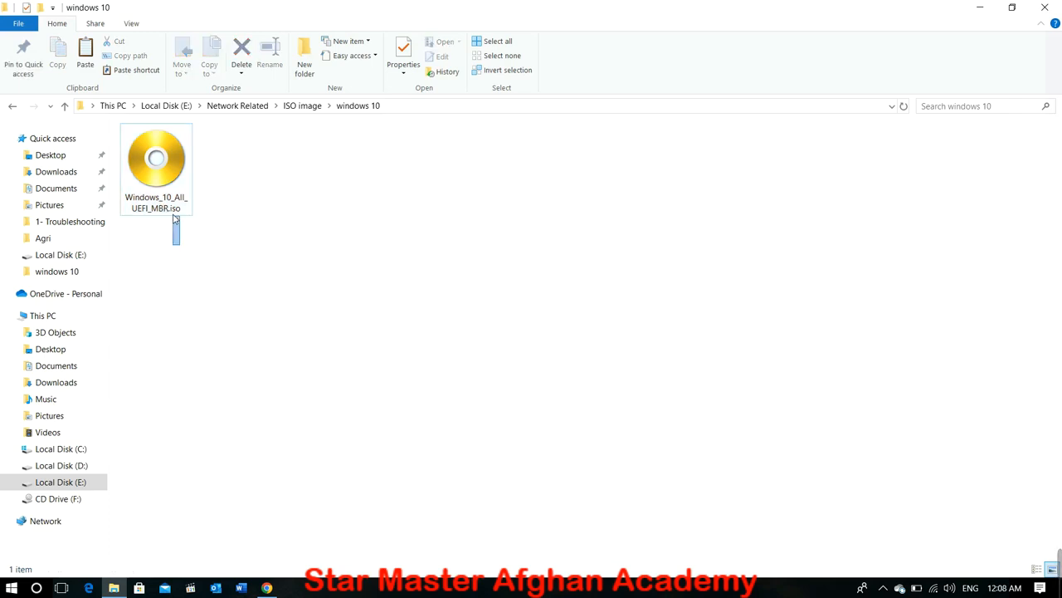
pyautogui.moveTo(180, 253); pyautogui.dragTo(165, 198)
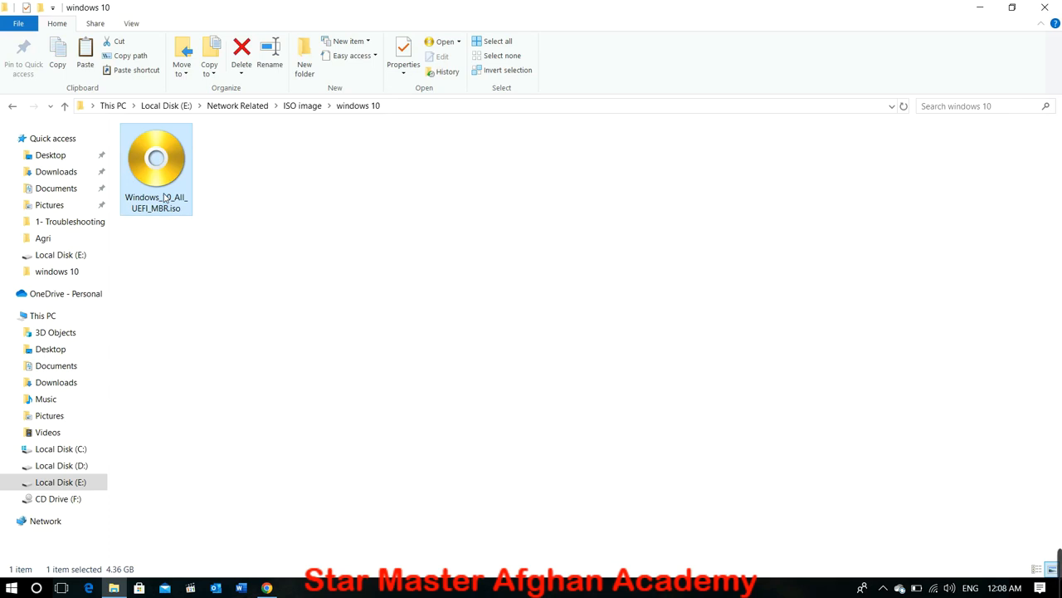
# Step: Switch to Chrome, try to open the windowsafg.com Server 2022 answer file generator from the search results, and return to File Explorer
pyautogui.click(266, 587)
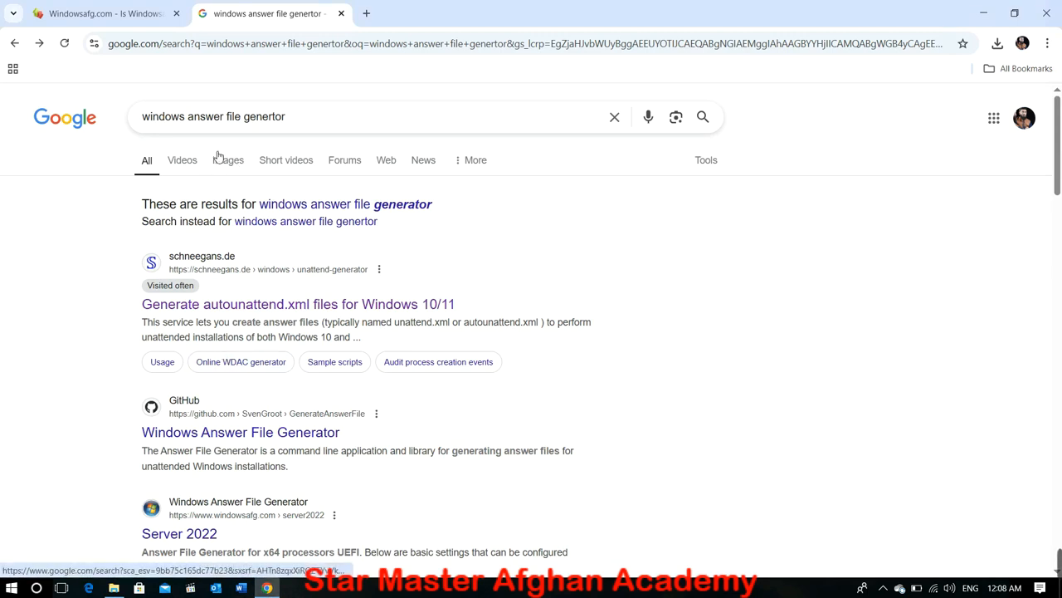
pyautogui.click(239, 504)
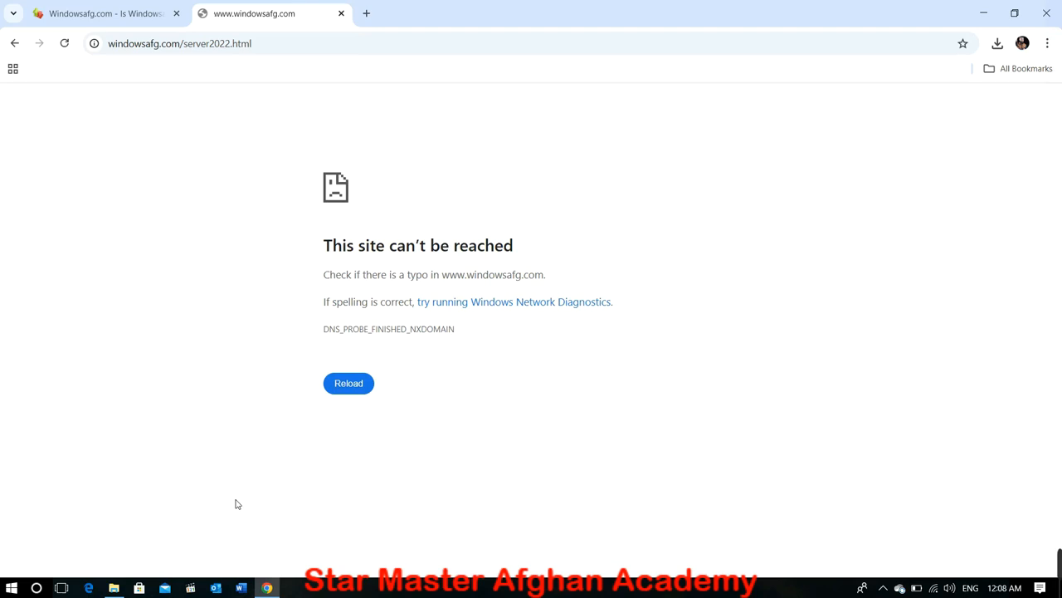
pyautogui.click(114, 588)
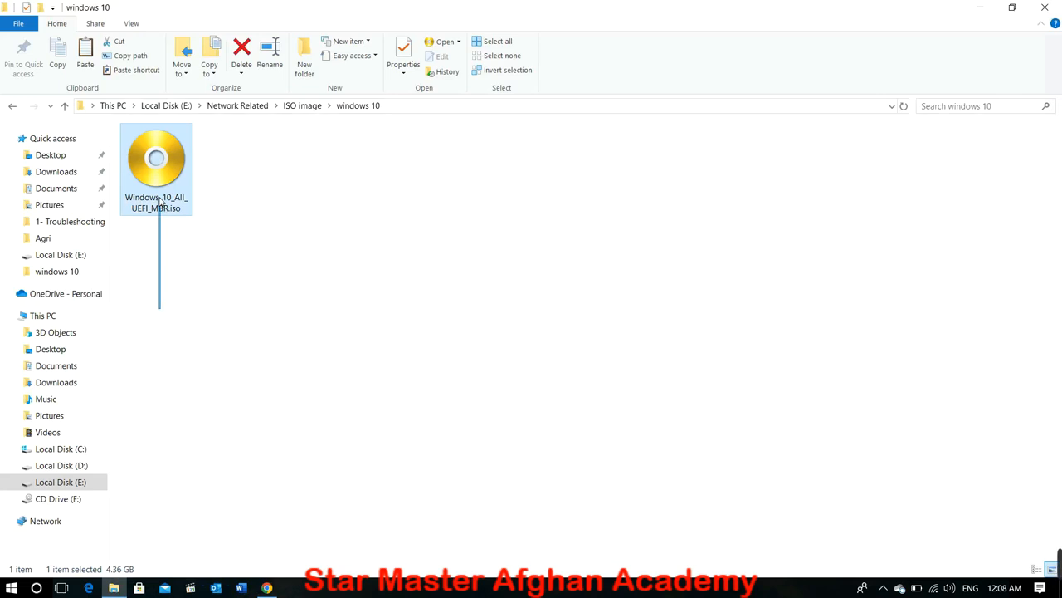
pyautogui.click(177, 241)
pyautogui.click(170, 213)
pyautogui.click(171, 244)
pyautogui.click(166, 208)
pyautogui.click(173, 242)
pyautogui.click(171, 208)
pyautogui.moveTo(1057, 564)
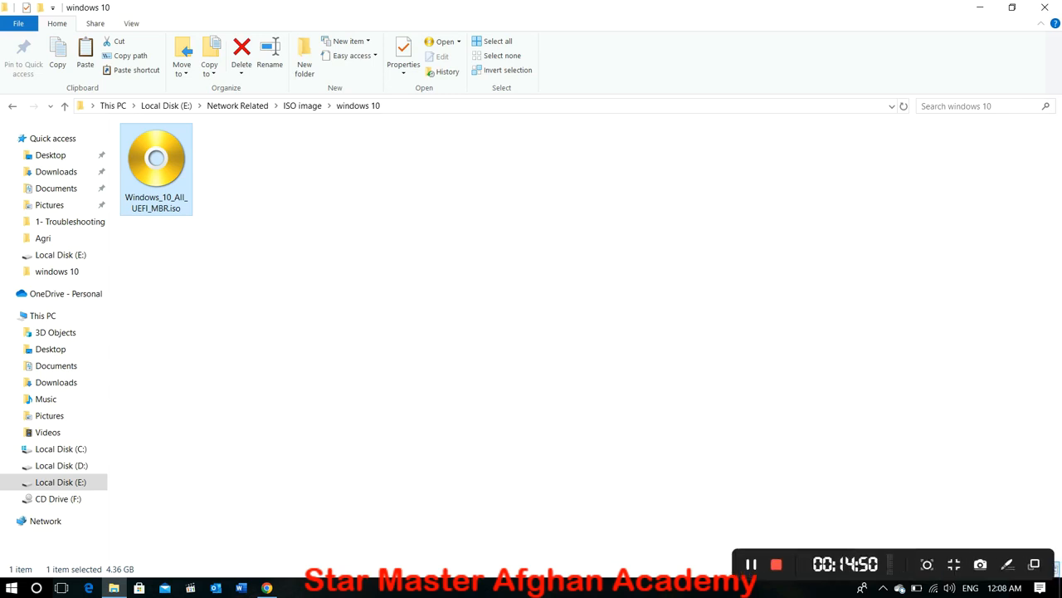